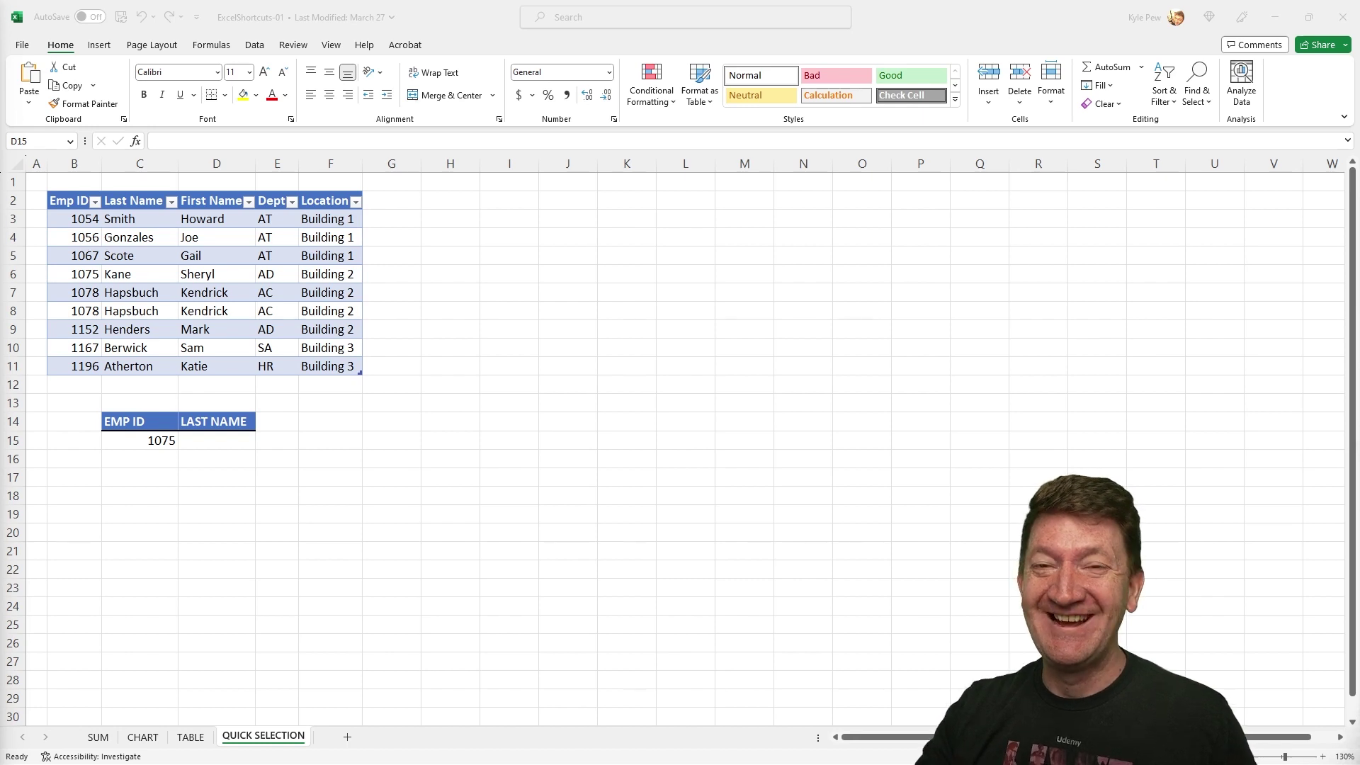
- Bring the ExcelShortcuts-01 workbook window into focus on its QUICK SELECTION sheet
left_click(454, 16)
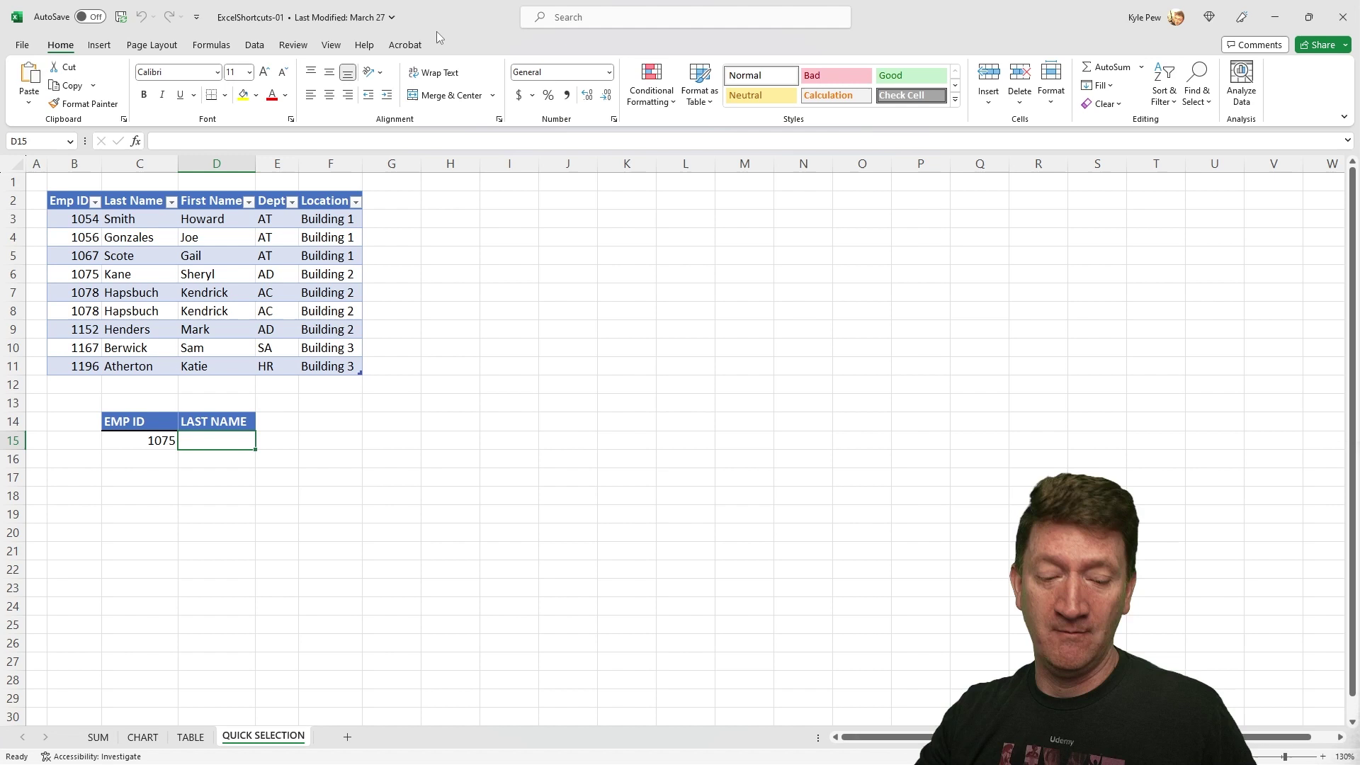
key("ctrl+b")
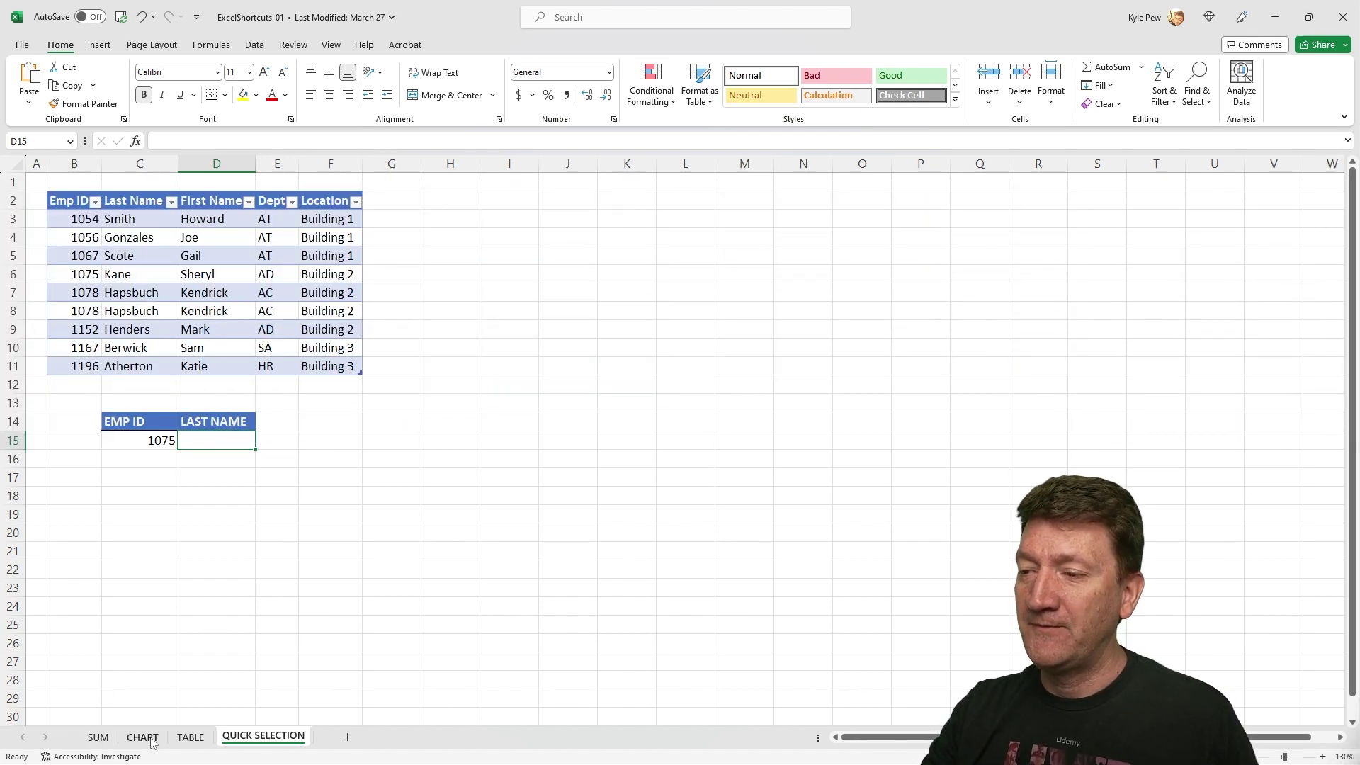
- AutoSum the SUM sheet's empty weekly Total row and Totals column, giving a $176,211 grand total
left_click(96, 738)
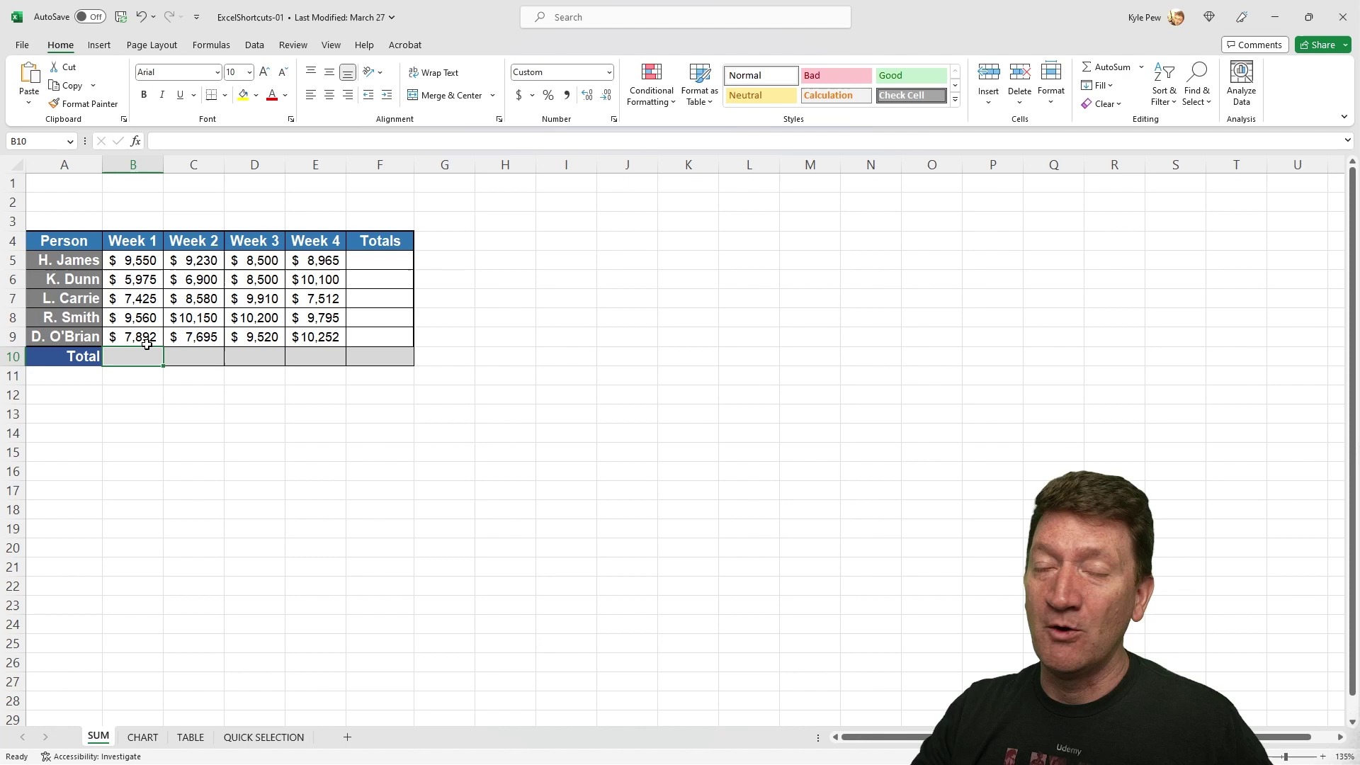
scroll(170, 323, "up", 2, "ctrl")
scroll(175, 320, "up", 1, "ctrl")
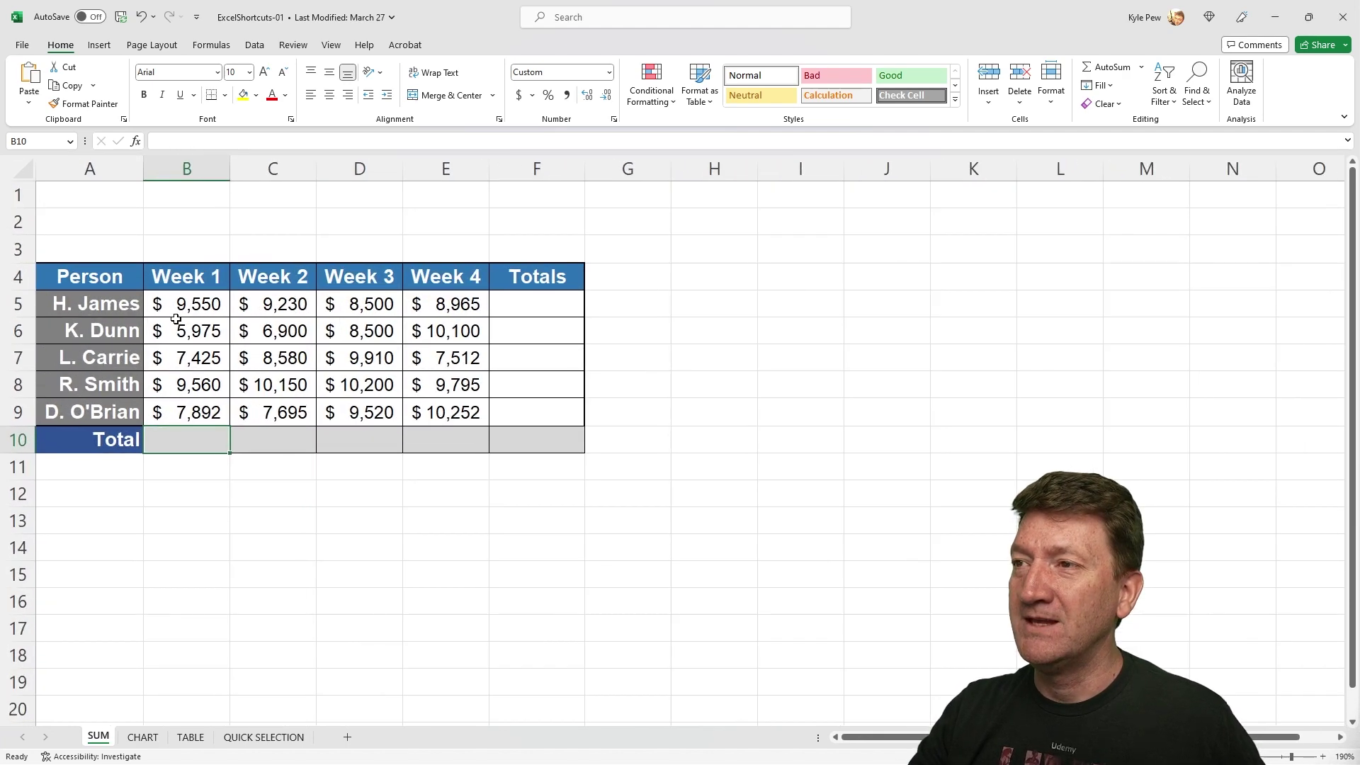
scroll(177, 353, "up", 1, "ctrl")
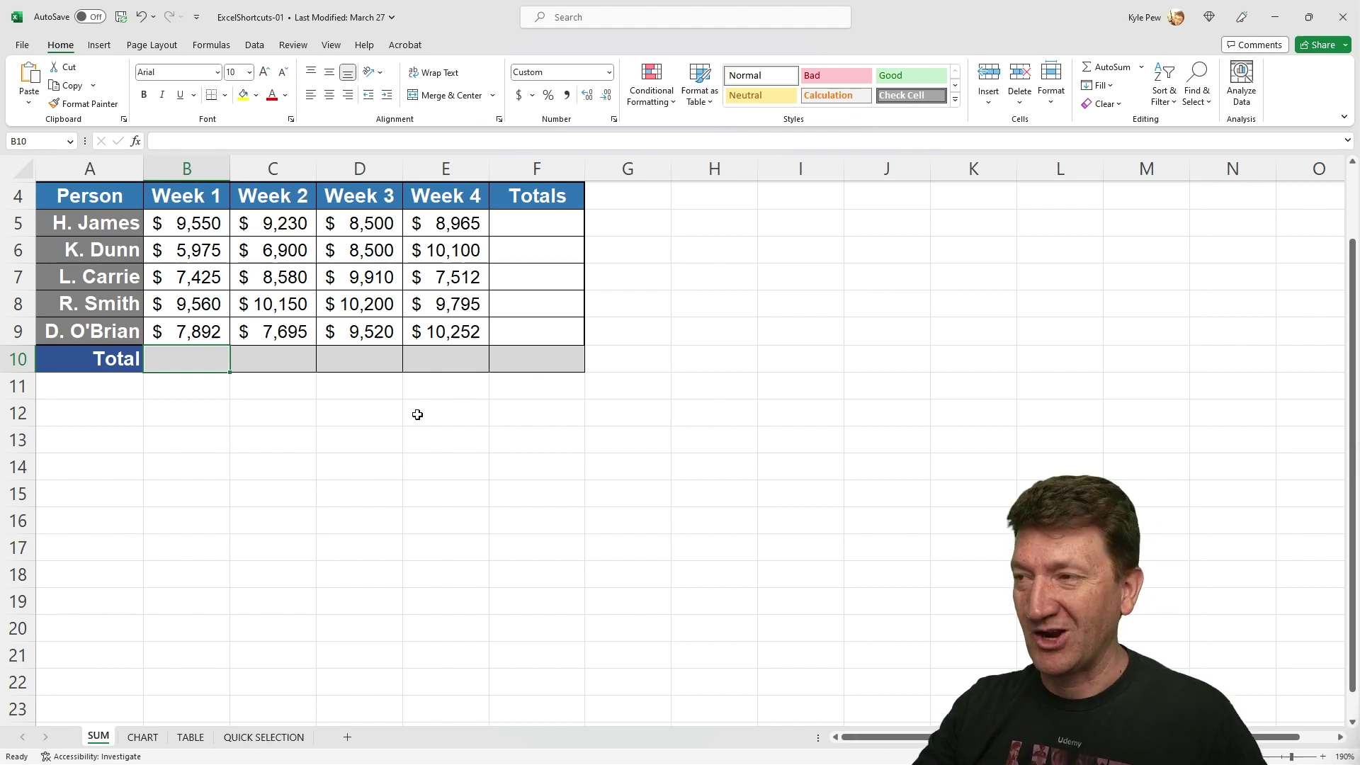
left_click_drag(177, 354, 413, 358)
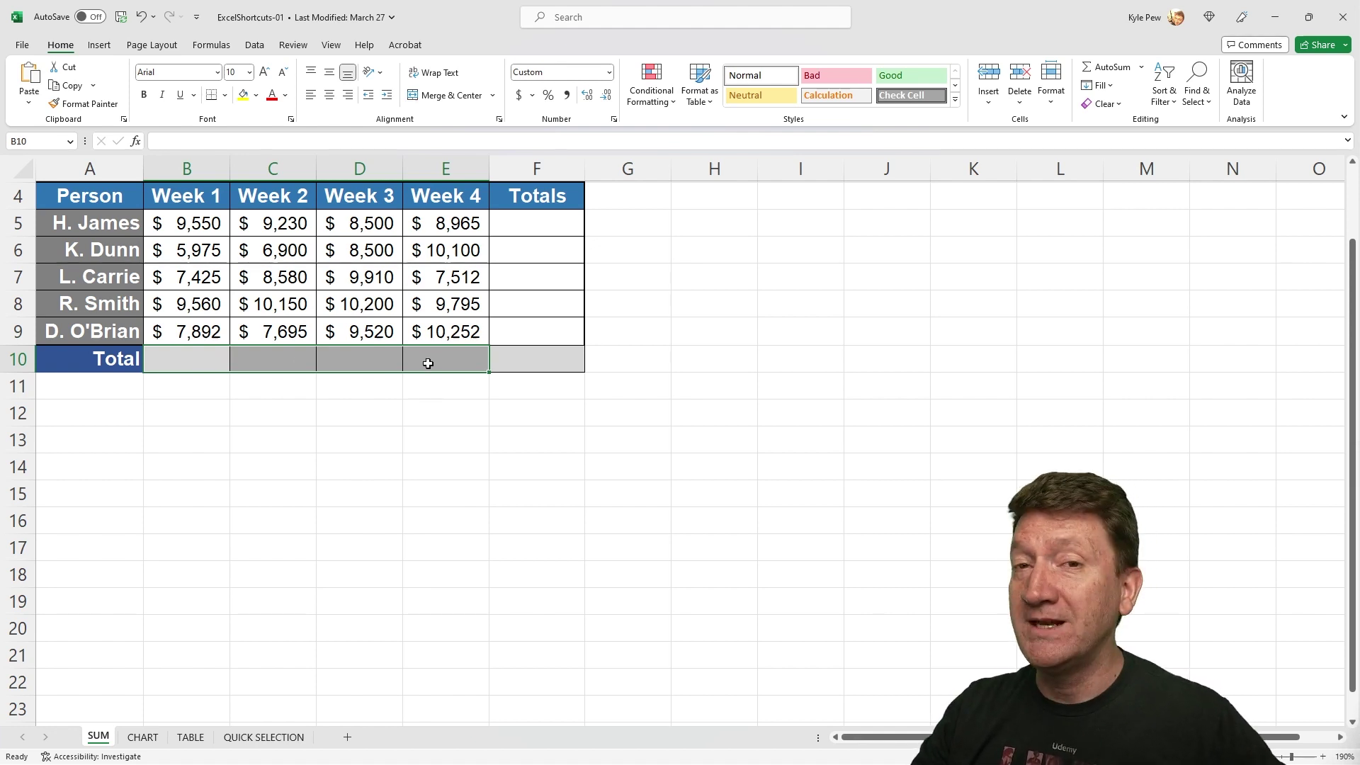
left_click(517, 221)
left_click_drag(516, 221, 514, 364)
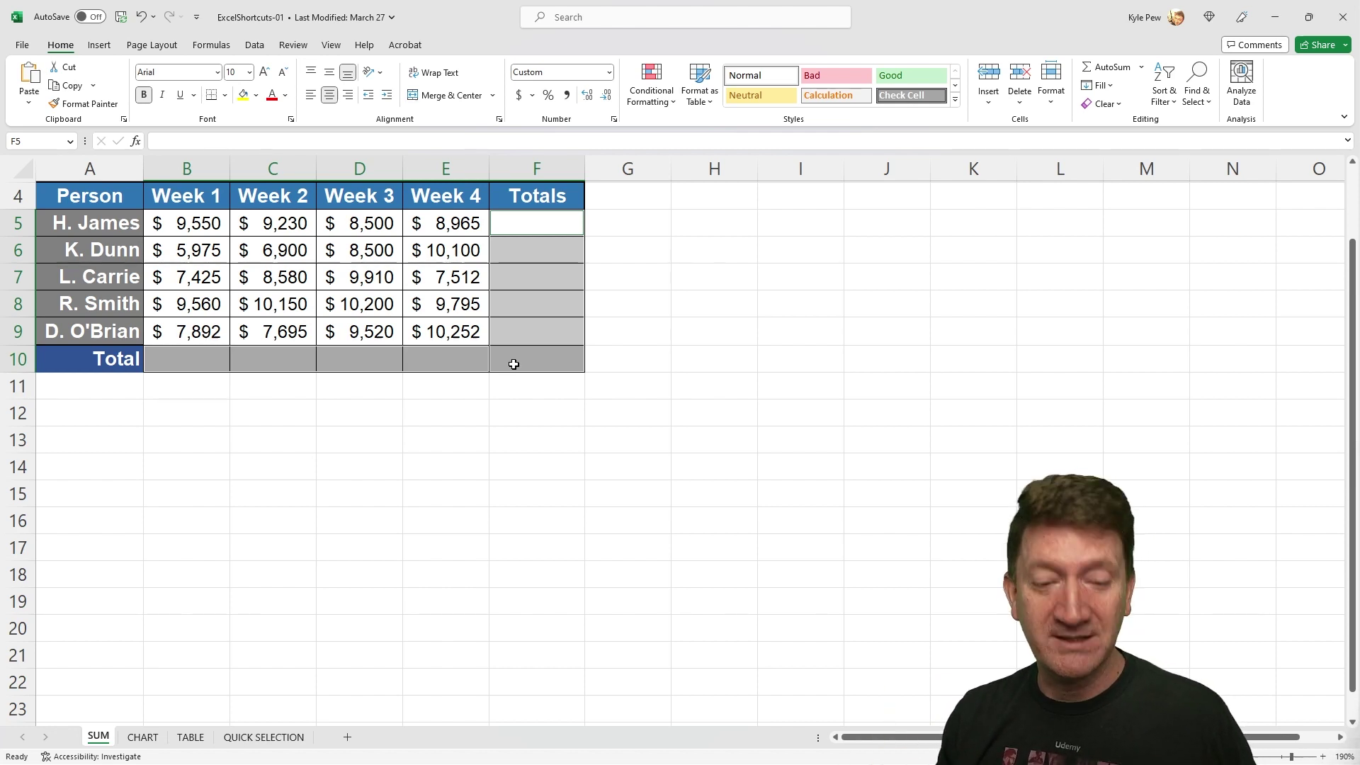
key("alt")
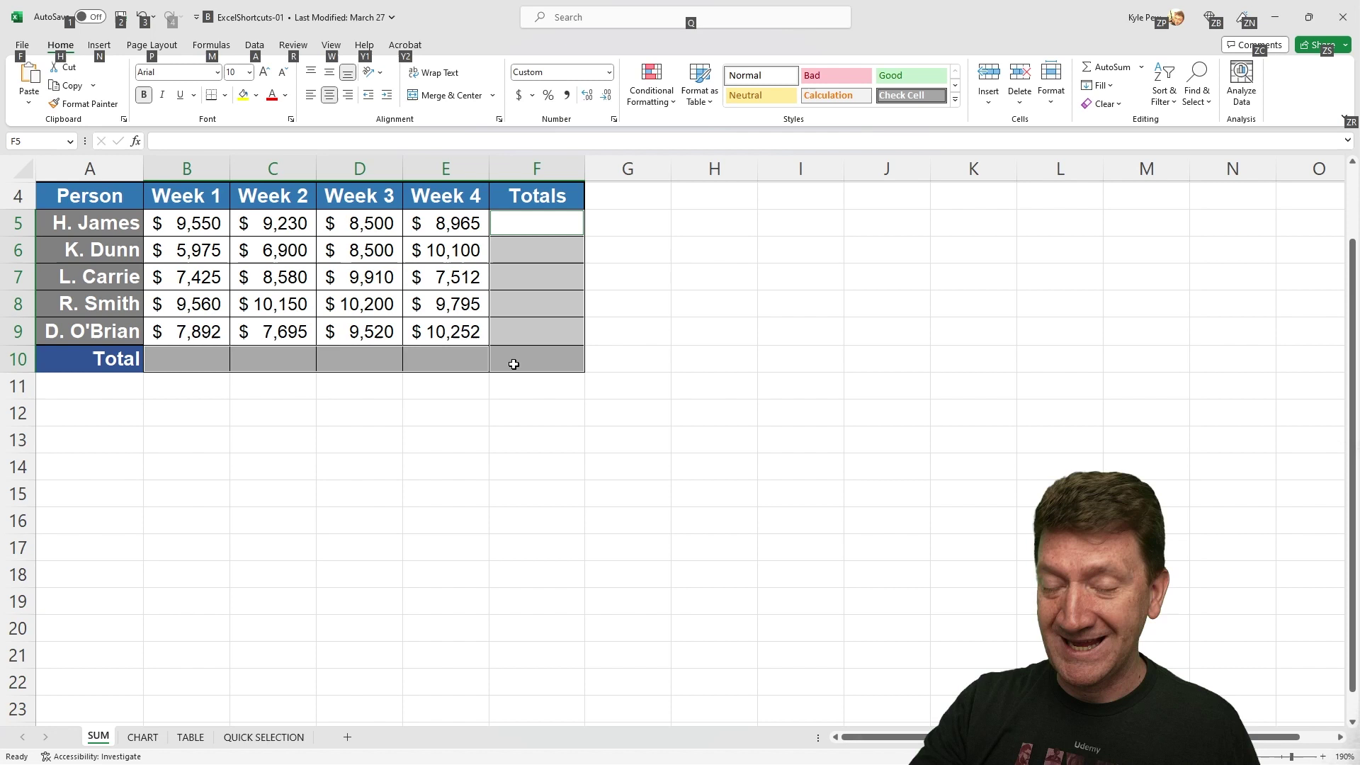
key("alt+equal")
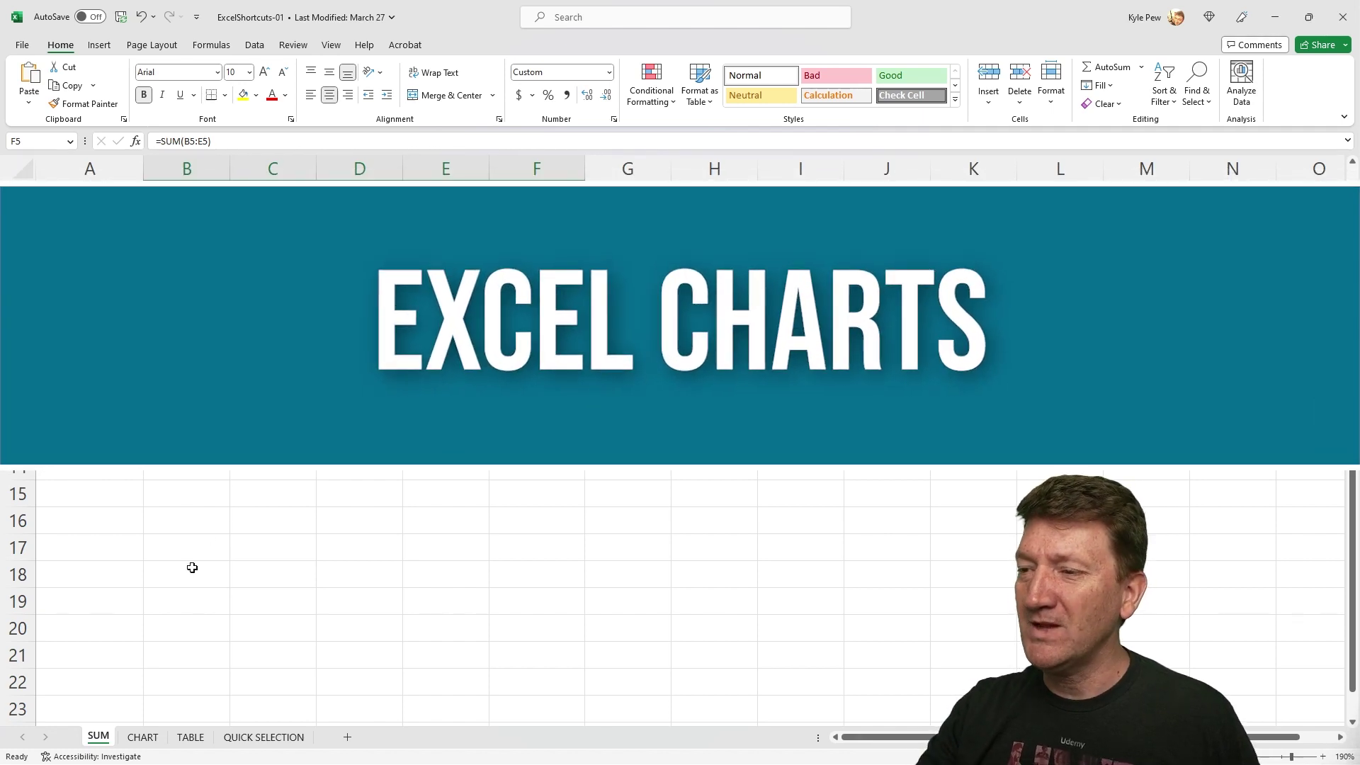
- Chart the CHART sheet's names and Week 1–4 sales onto a new Chart1 sheet with F11
left_click(143, 737)
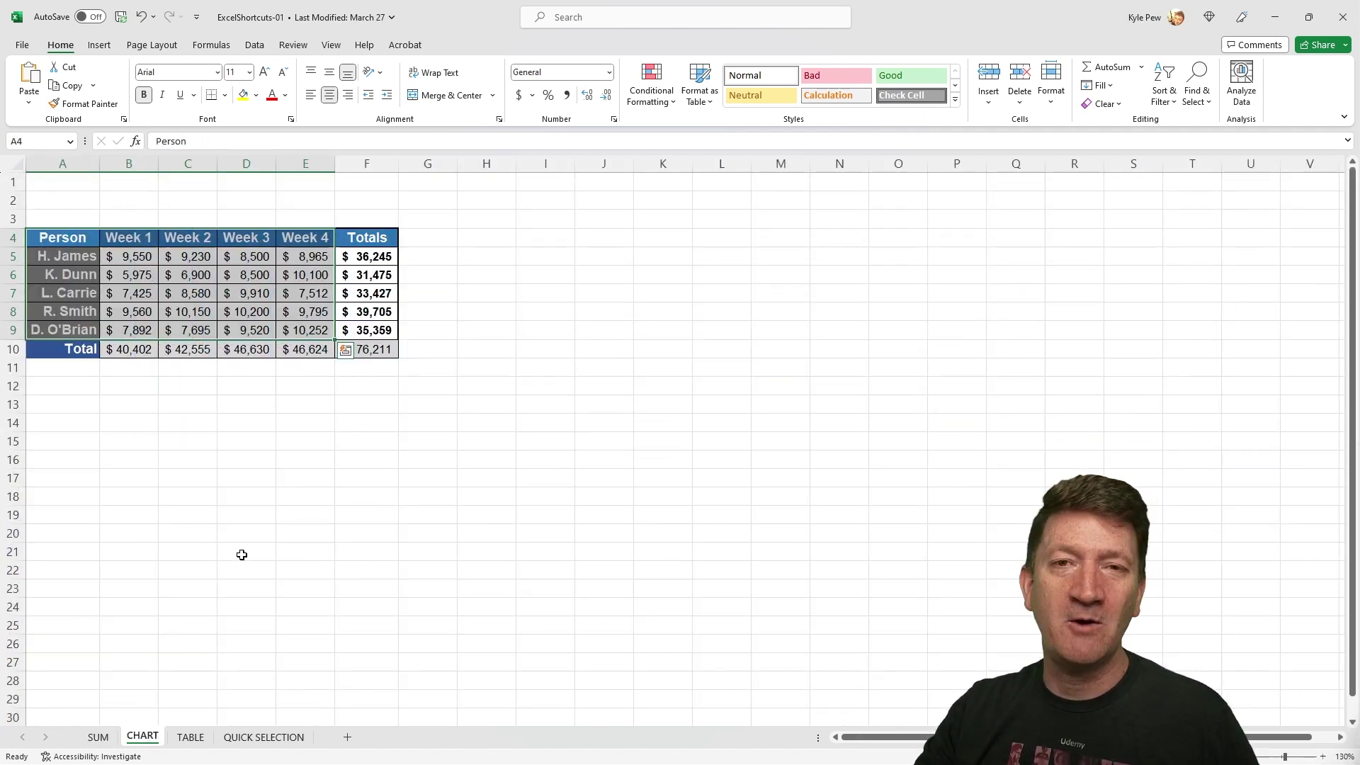
scroll(240, 275, "up", 5, "ctrl")
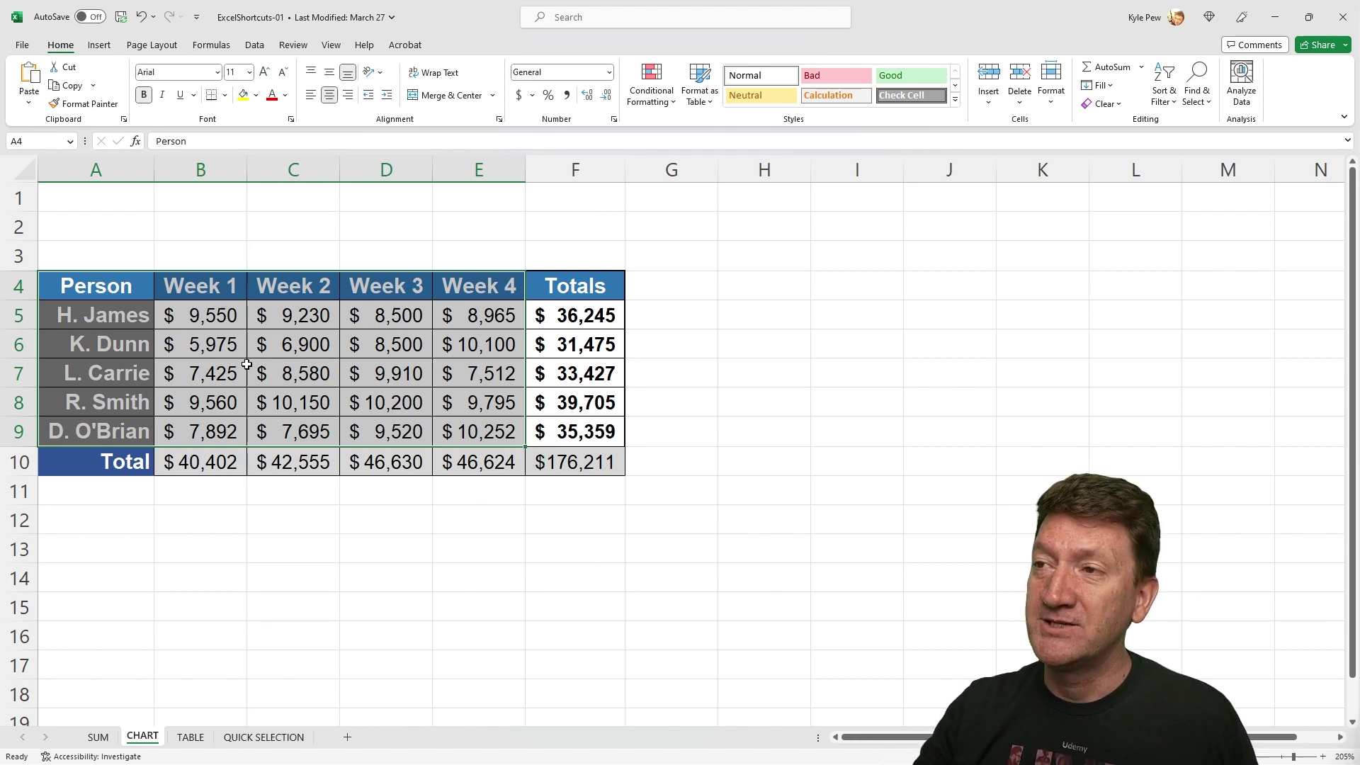
left_click_drag(119, 289, 455, 430)
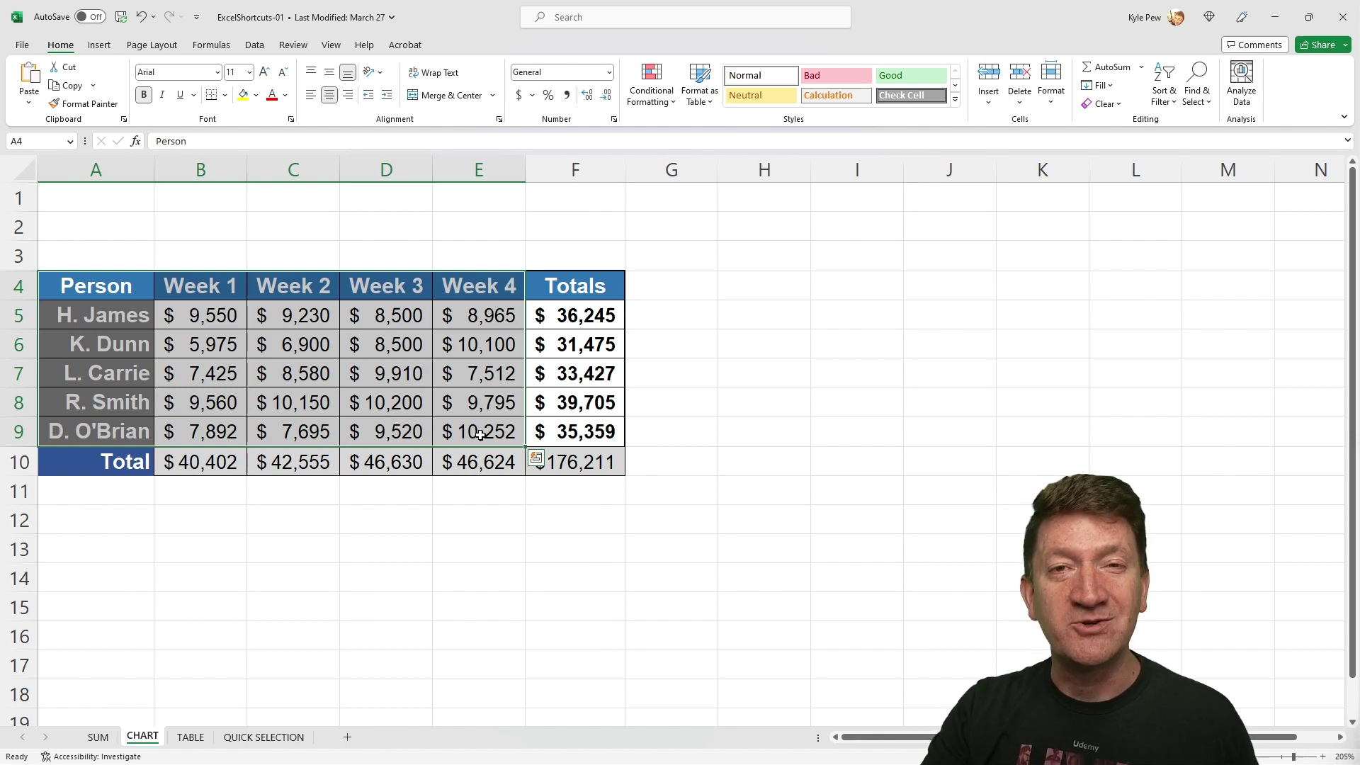
key("F11")
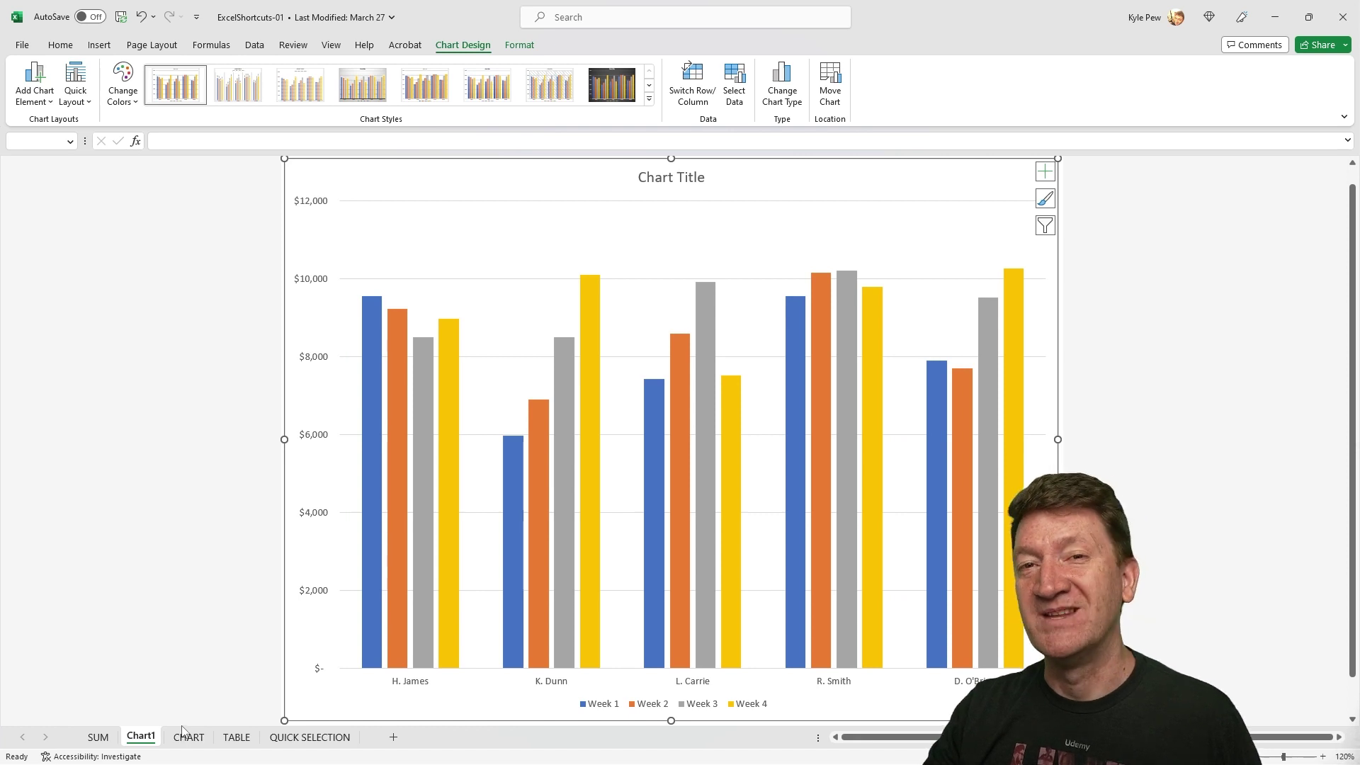
- Convert the TABLE sheet's employee list into Table1 with headers using Ctrl+T
left_click(237, 737)
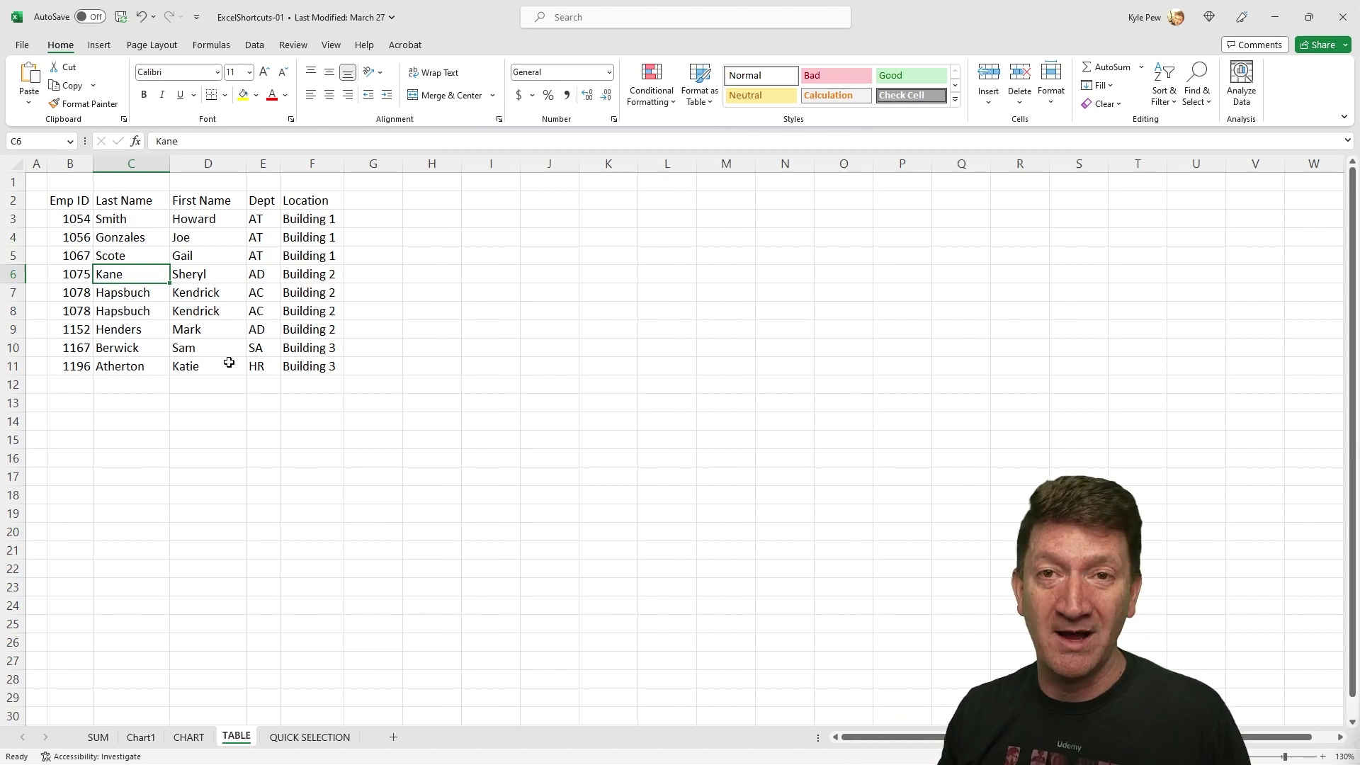
left_click(189, 250)
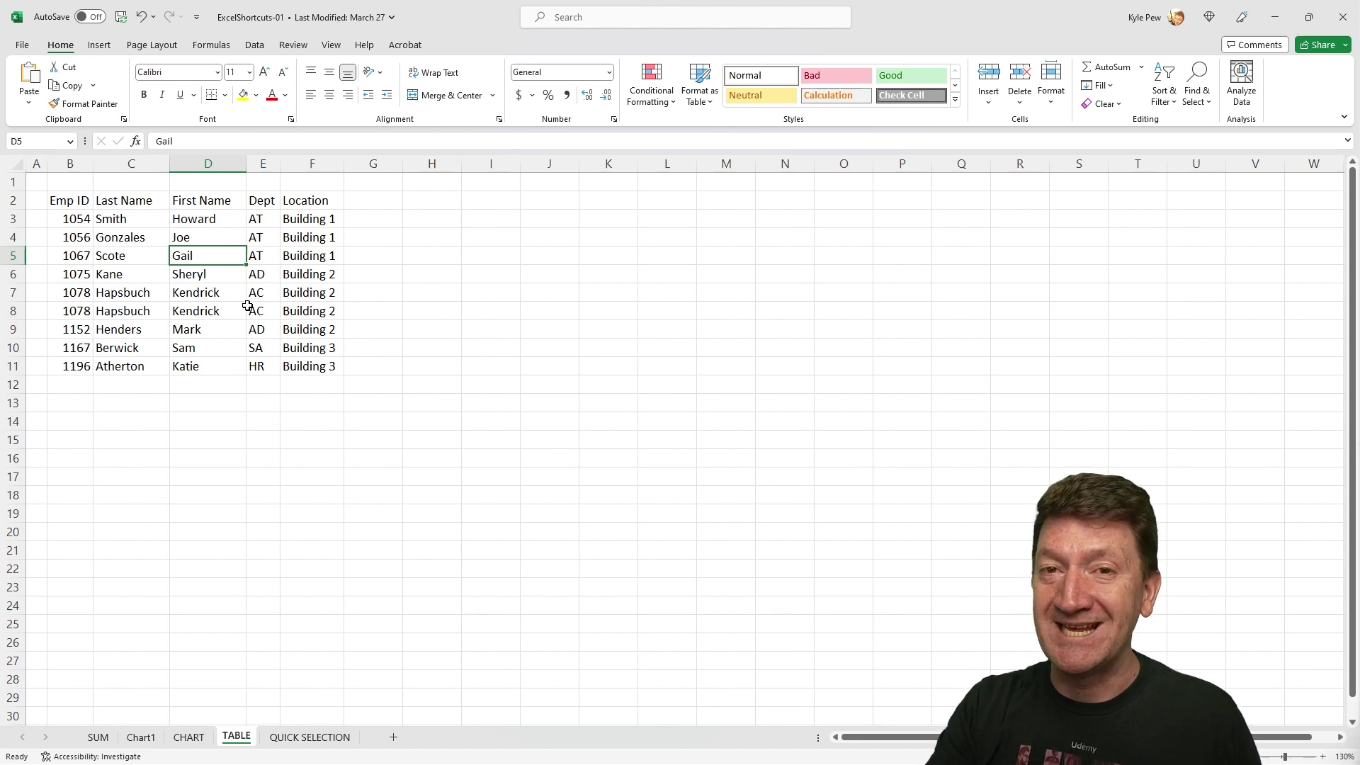
key("ctrl+t")
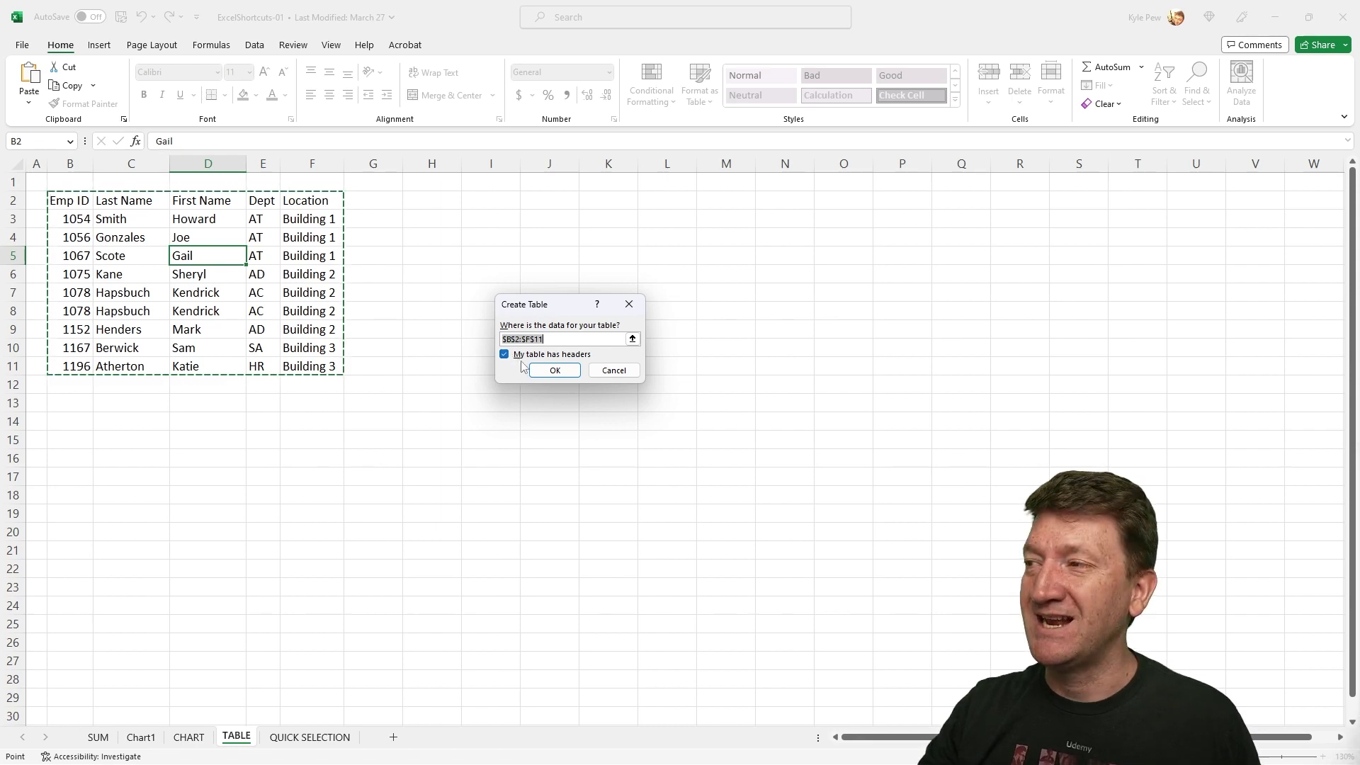
left_click(552, 369)
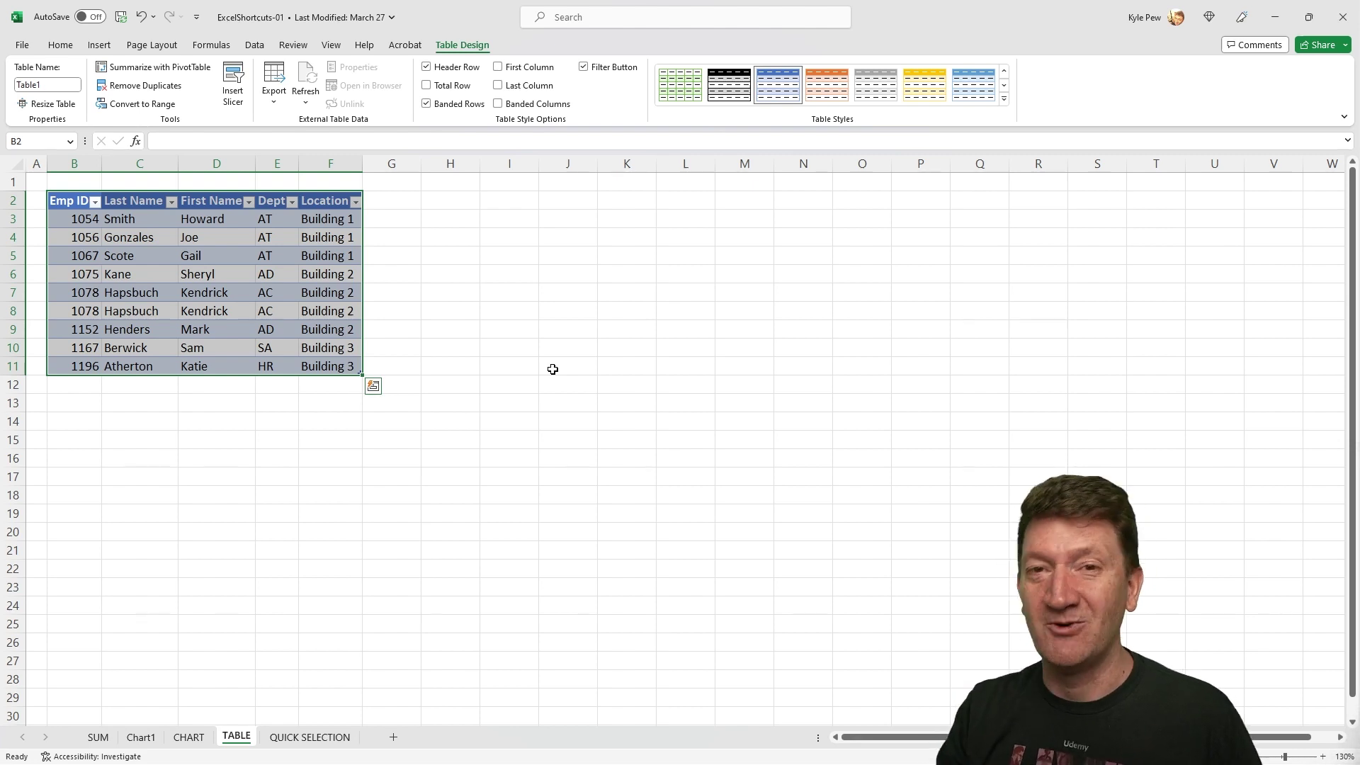
- On QUICK SELECTION, begin an XLOOKUP in D15 using C15 (Emp ID 1075) as lookup value
left_click(316, 737)
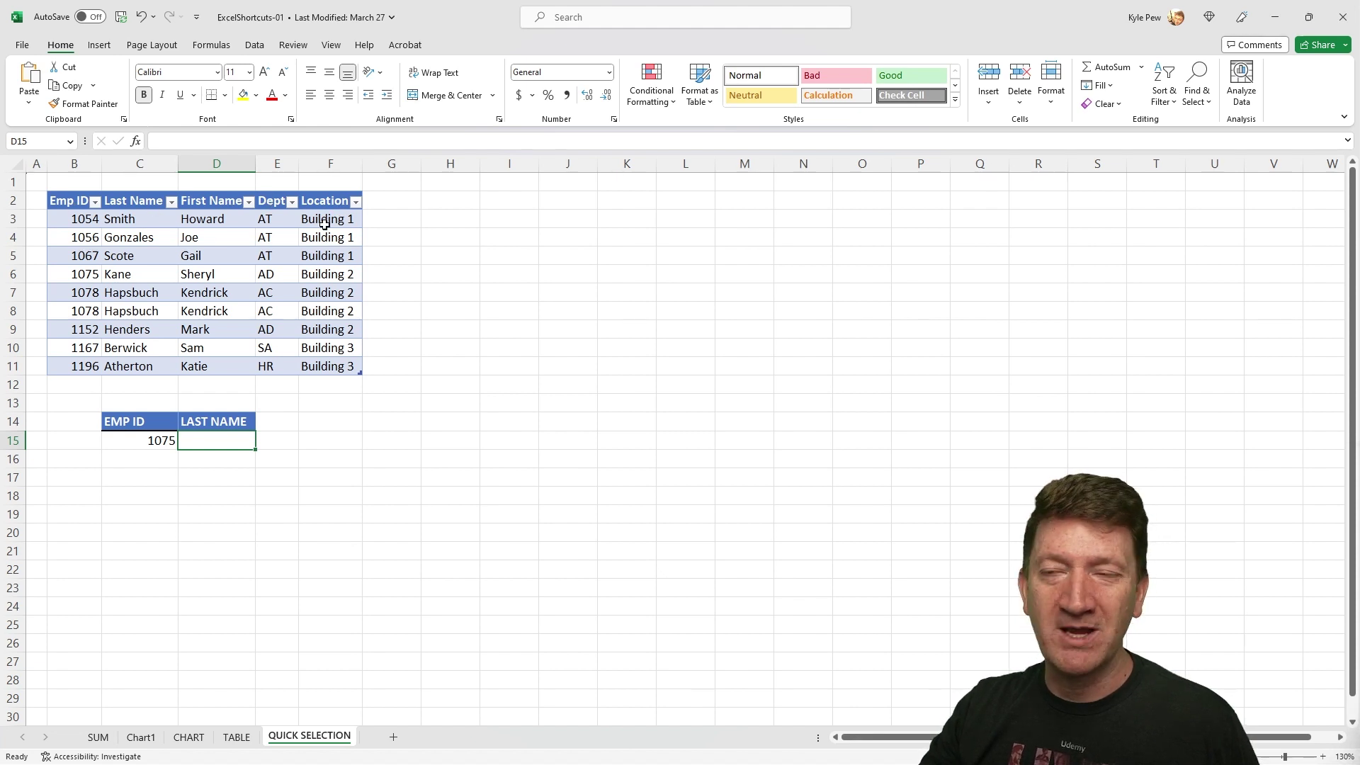
left_click(149, 439)
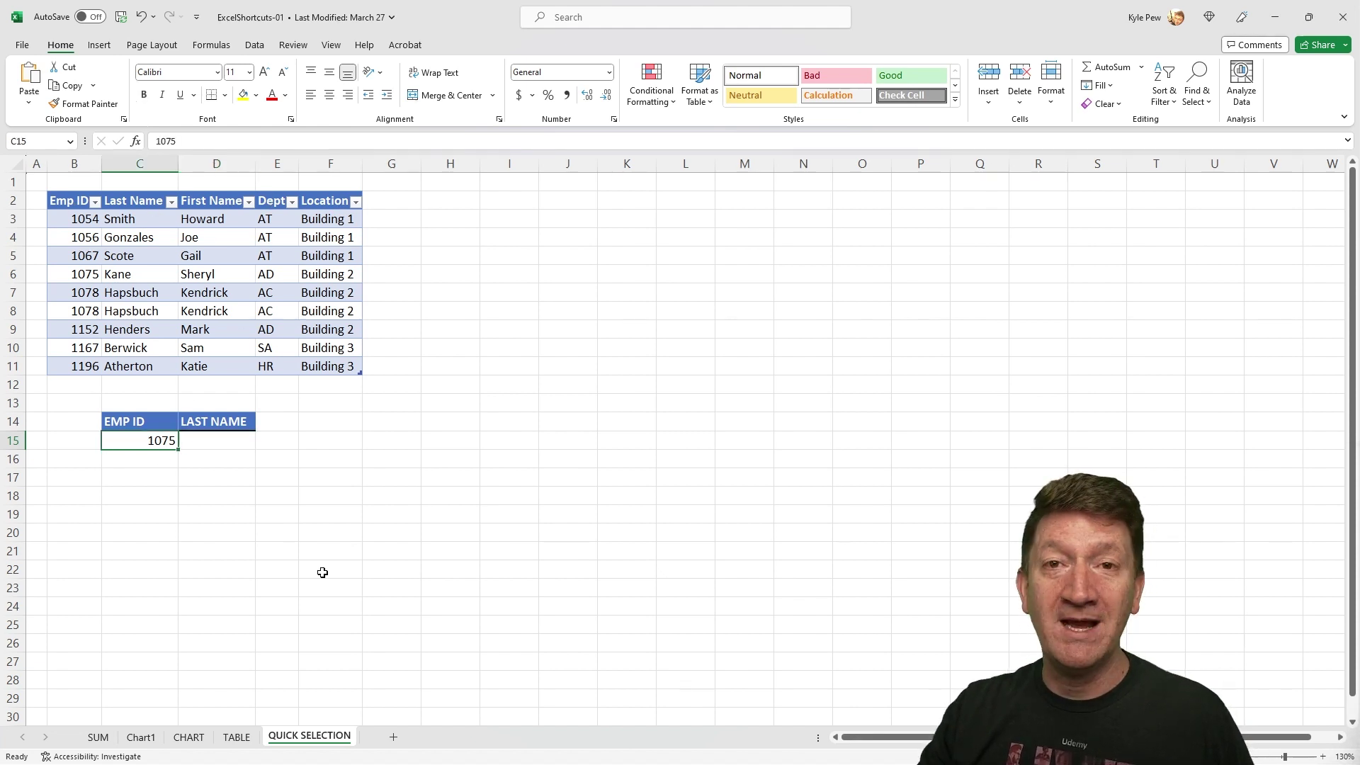
left_click(215, 443)
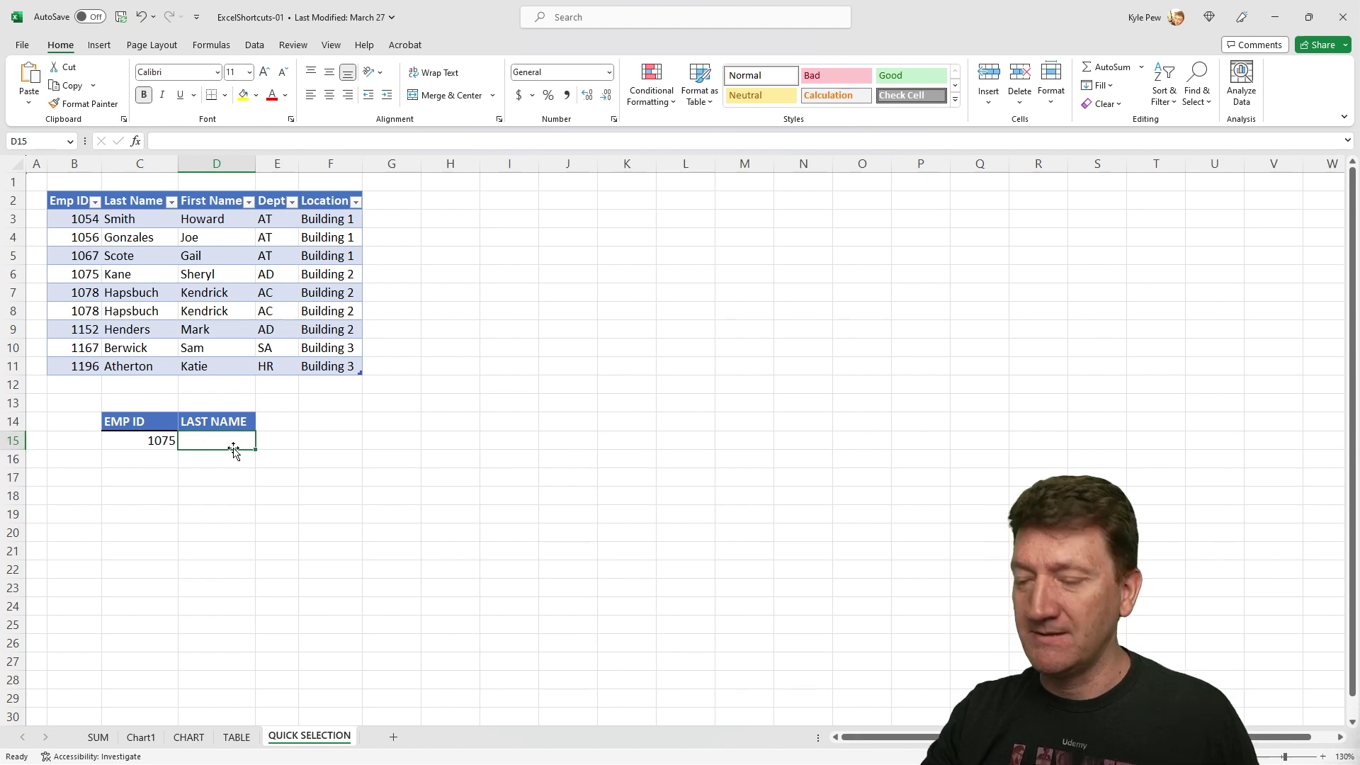
type("=x")
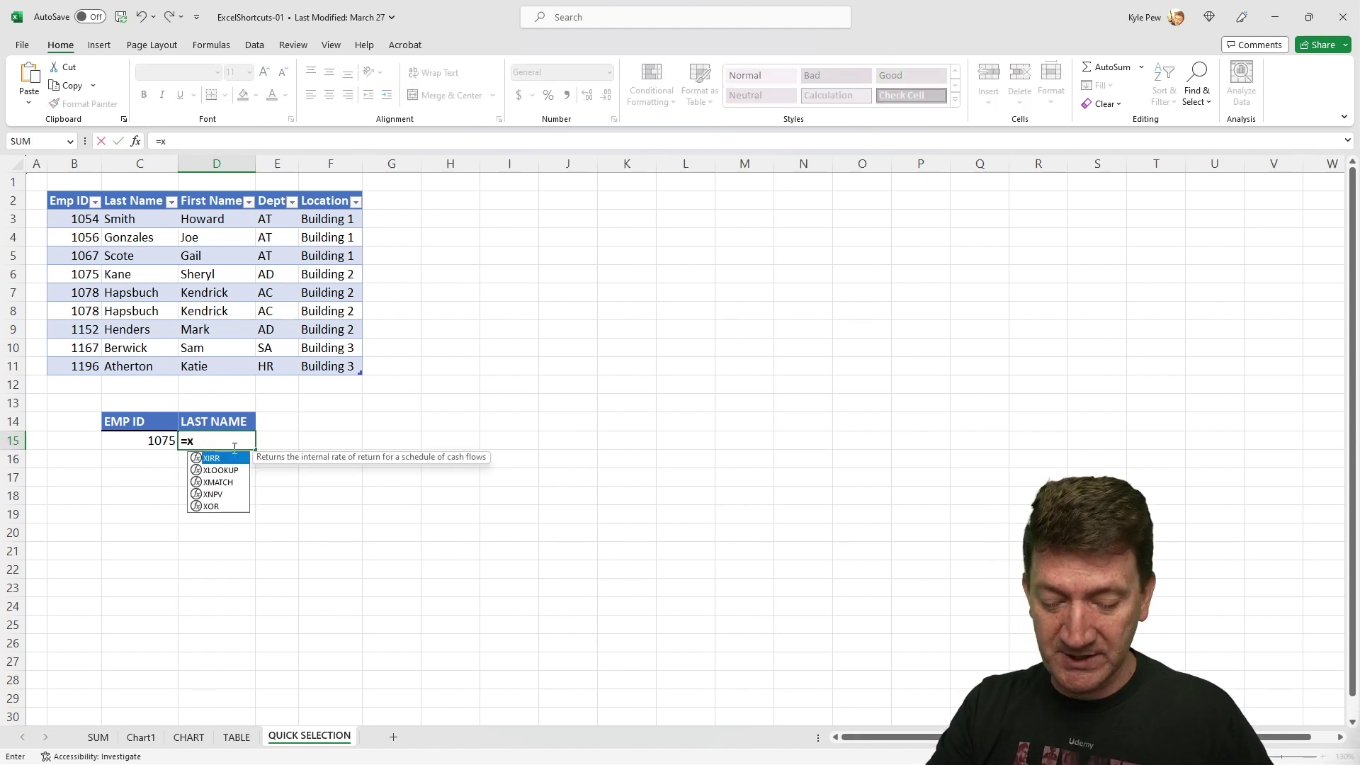
type("l")
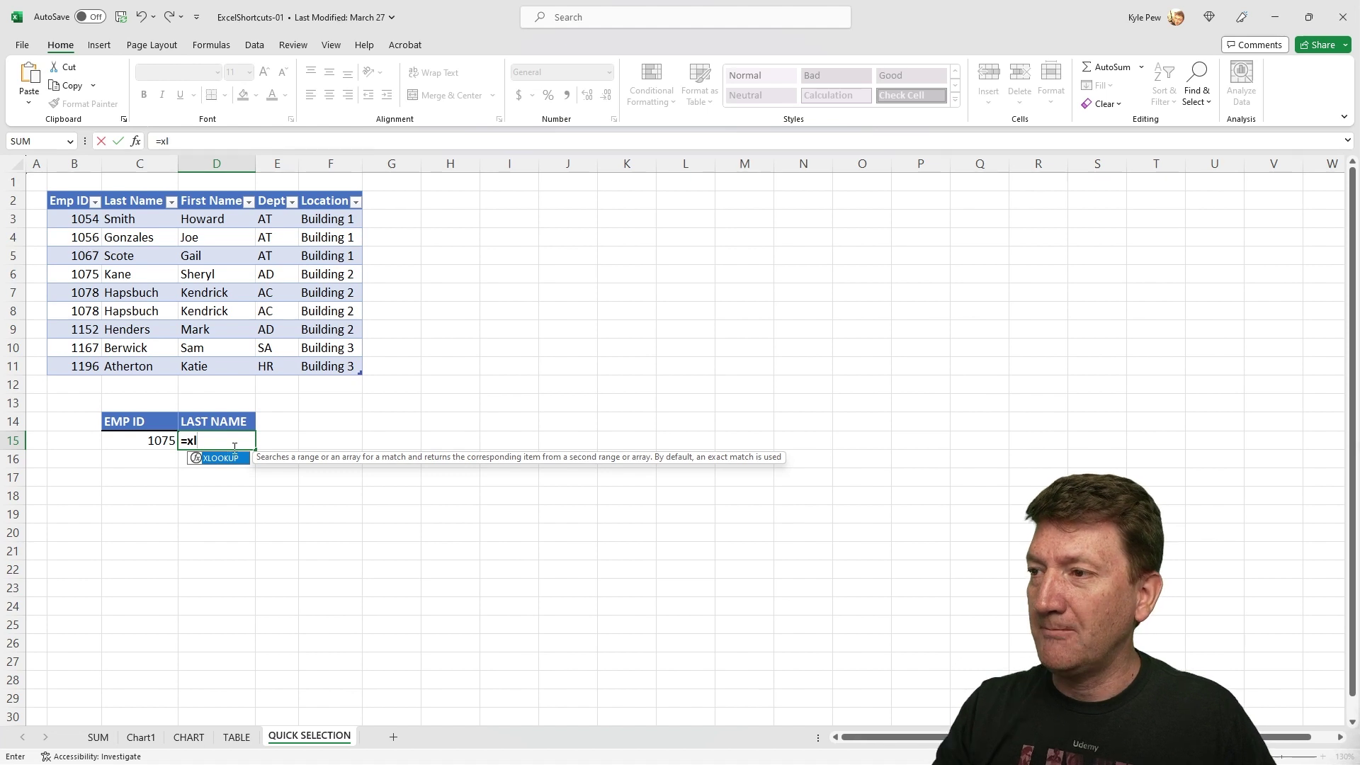
double_click(236, 461)
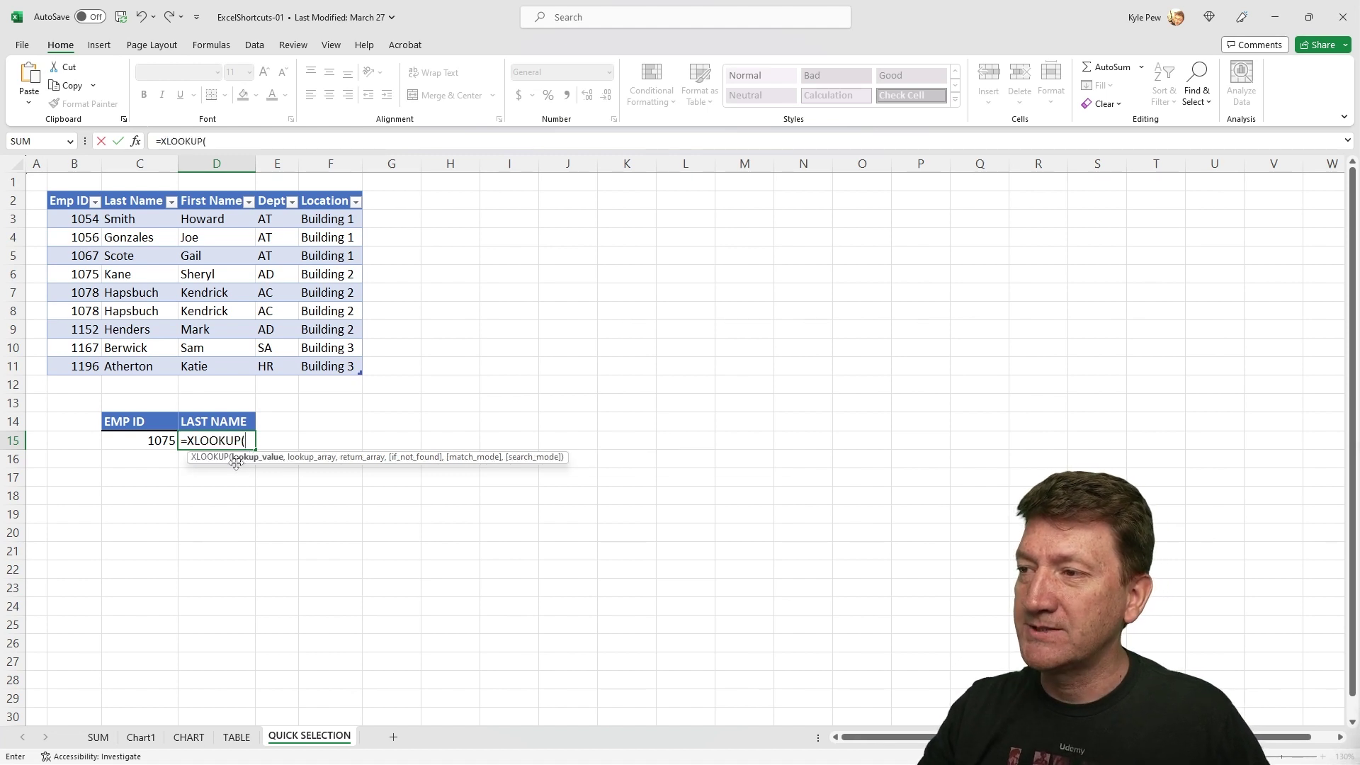
left_click(137, 440)
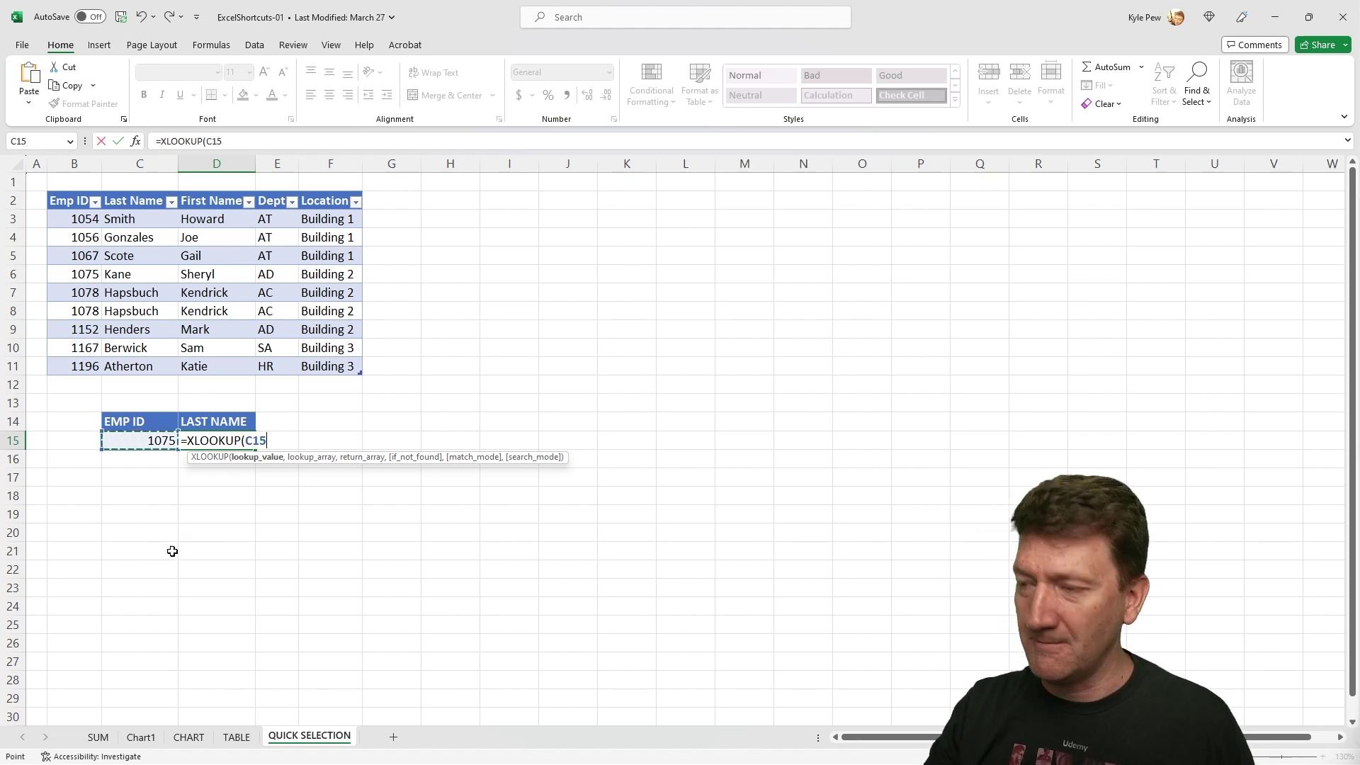
type(",")
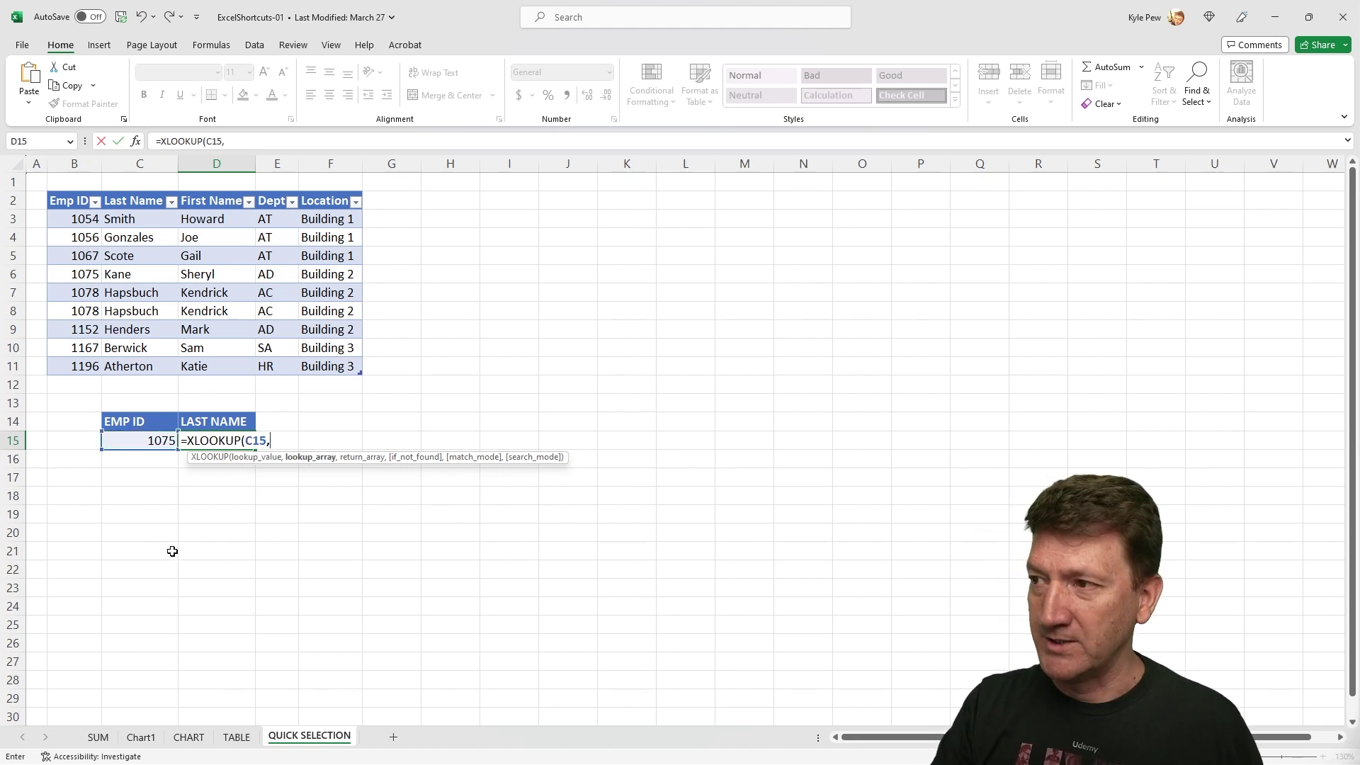
- Add Table2[Emp ID] as the lookup array and Table2[Last Name] as the return array
left_click(63, 221)
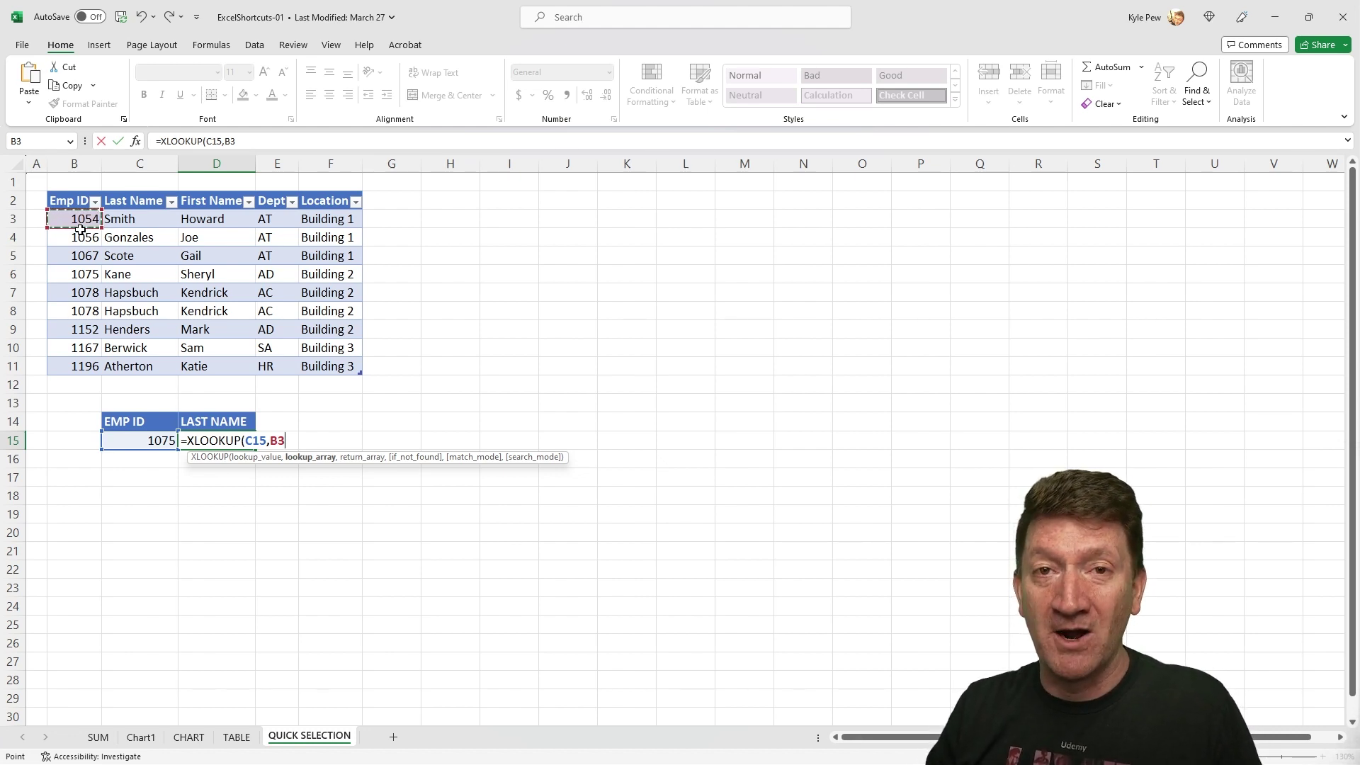
key("ctrl+shift+Down")
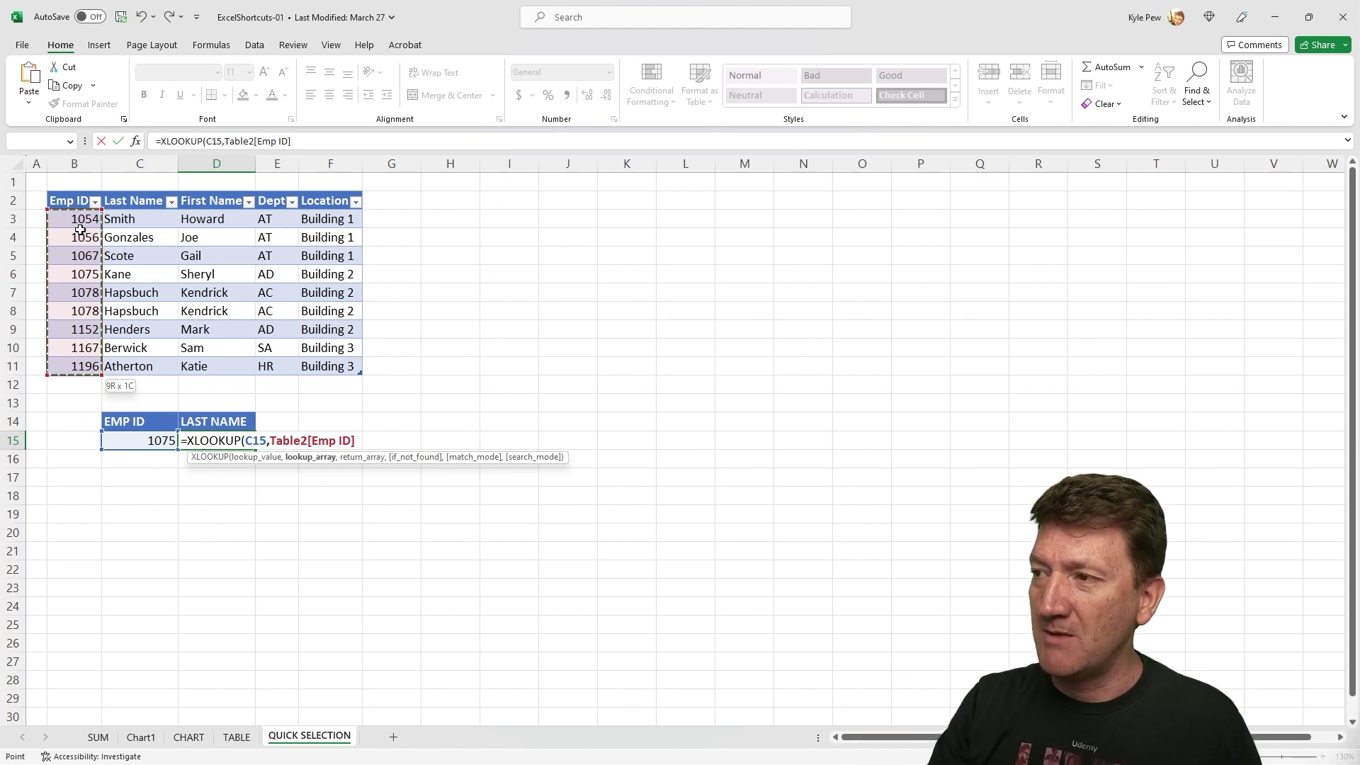
type(",")
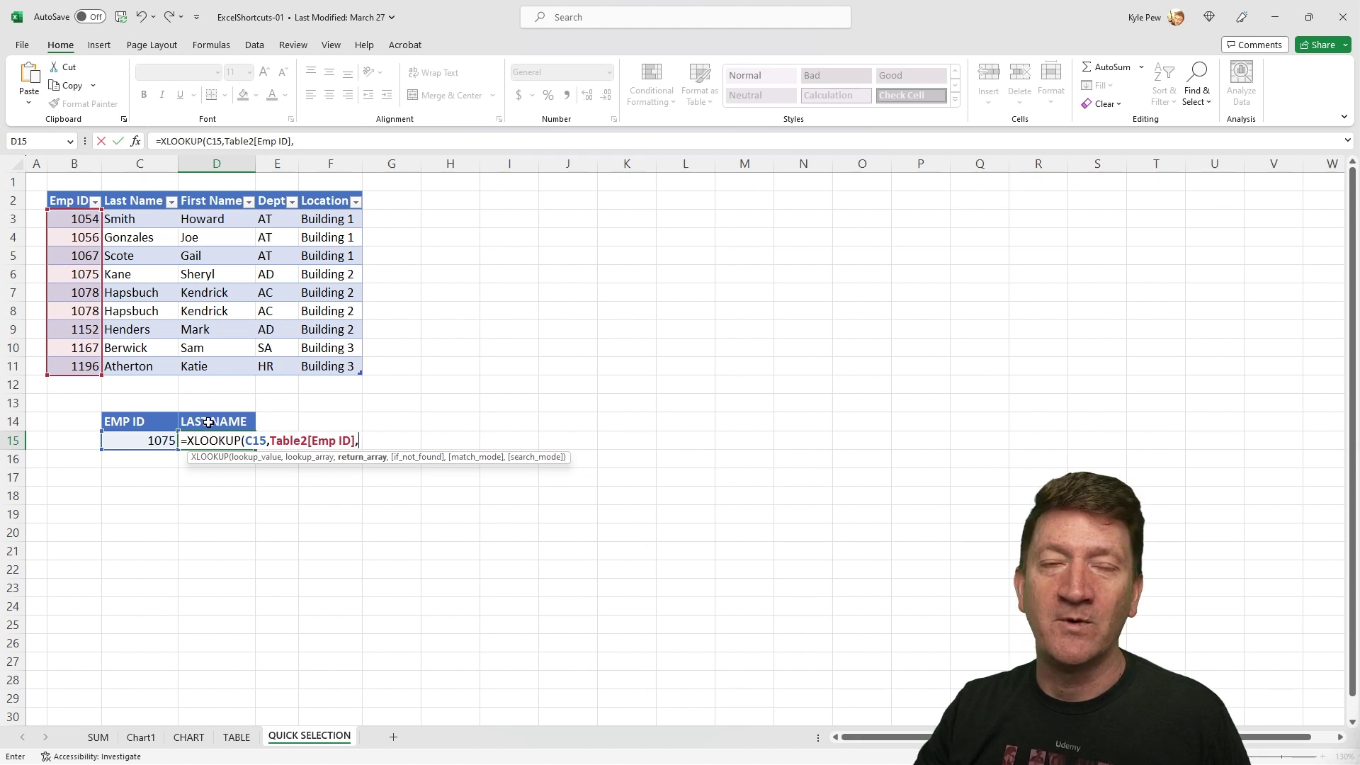
left_click(127, 221)
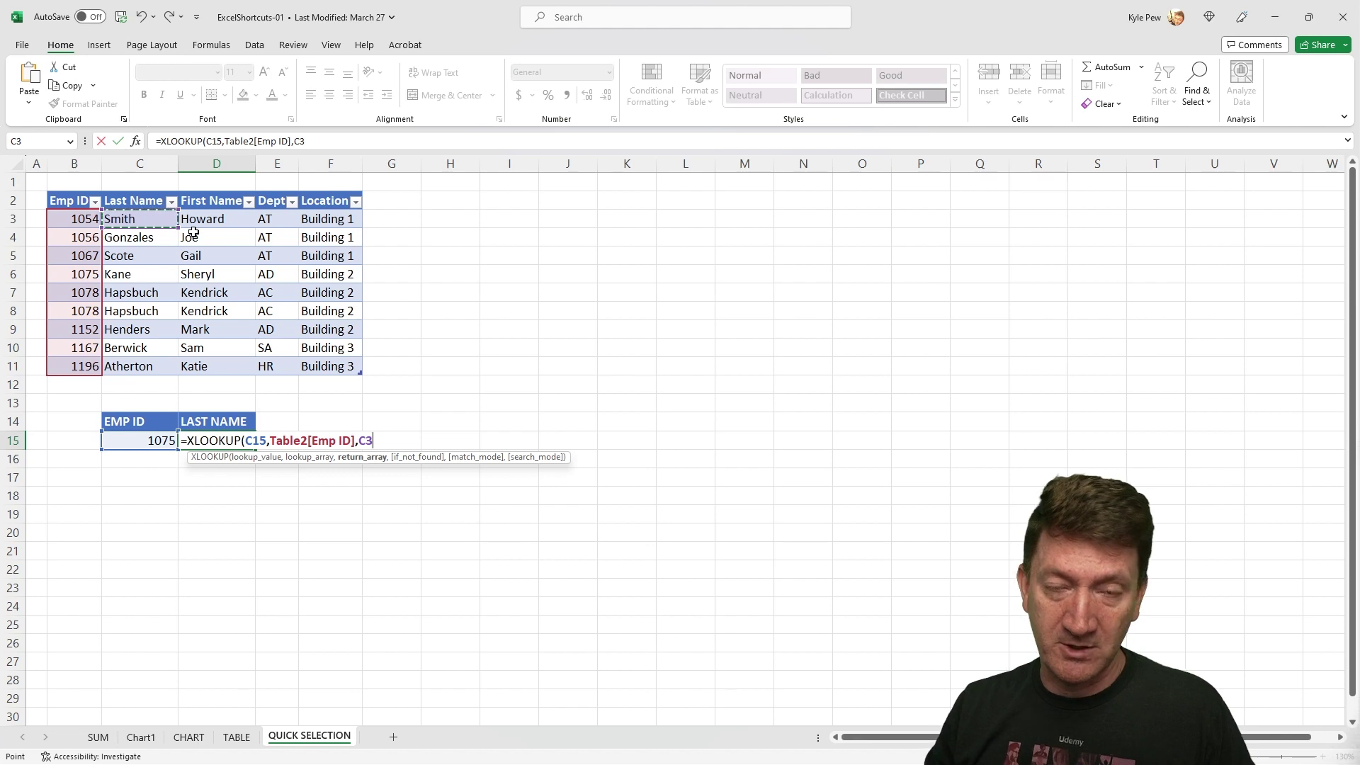
key("ctrl+shift+Down")
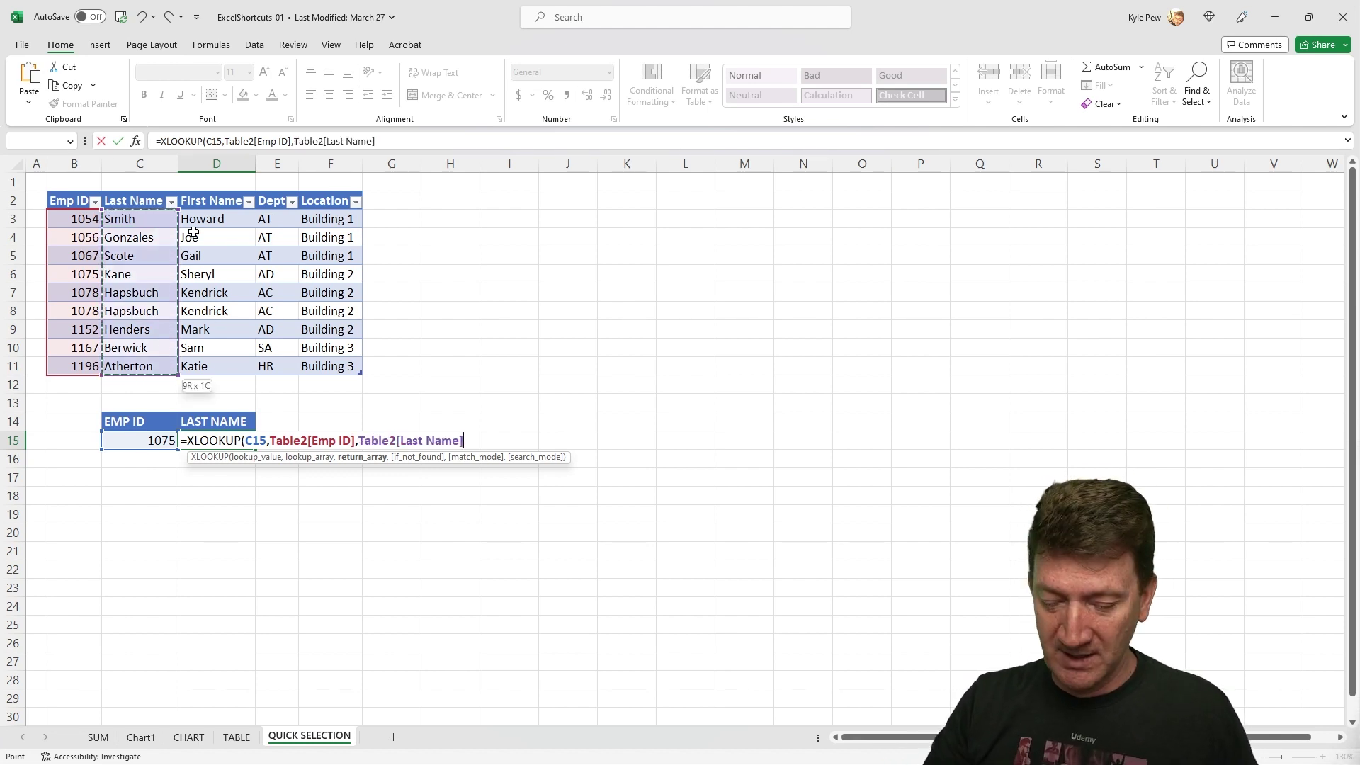
type(",")
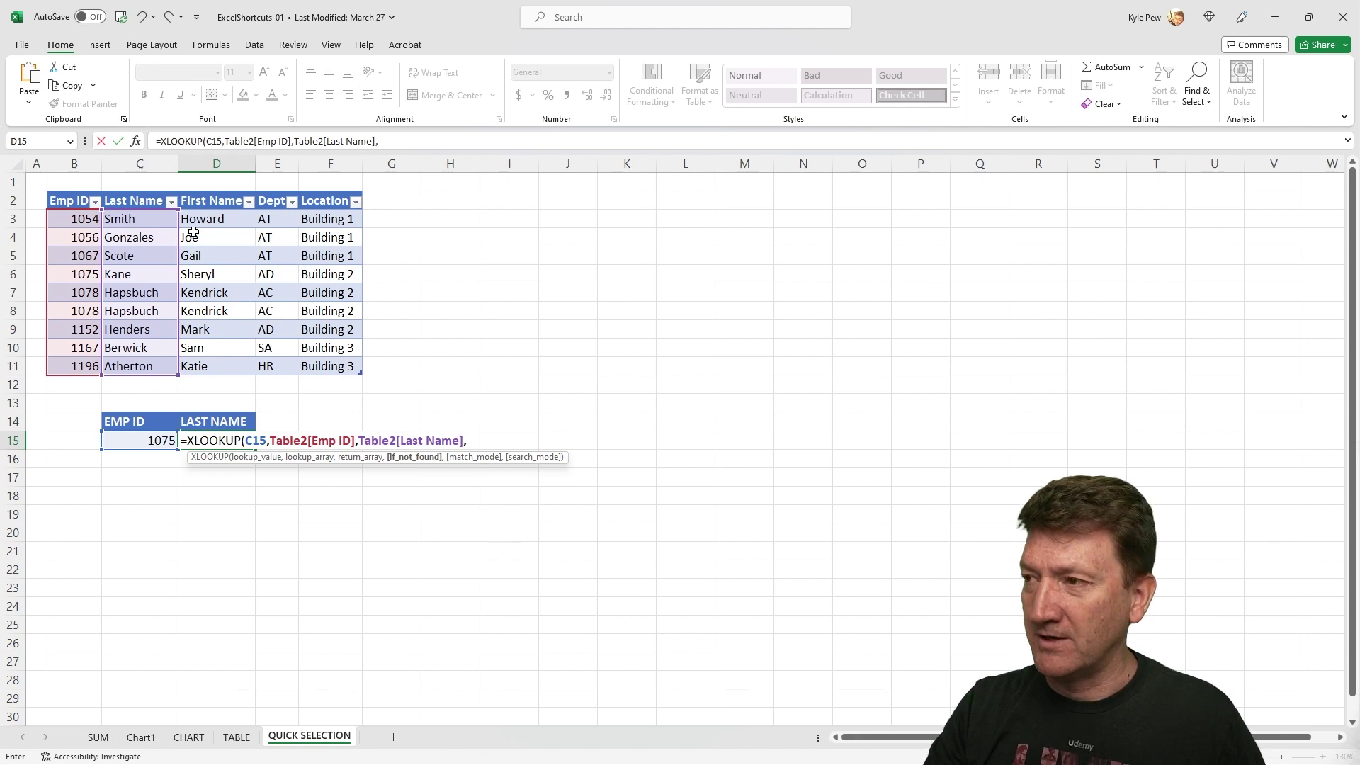
- Finish the XLOOKUP with "" and 0 - Exact match, confirming D15 returns Kane
type("\"\"")
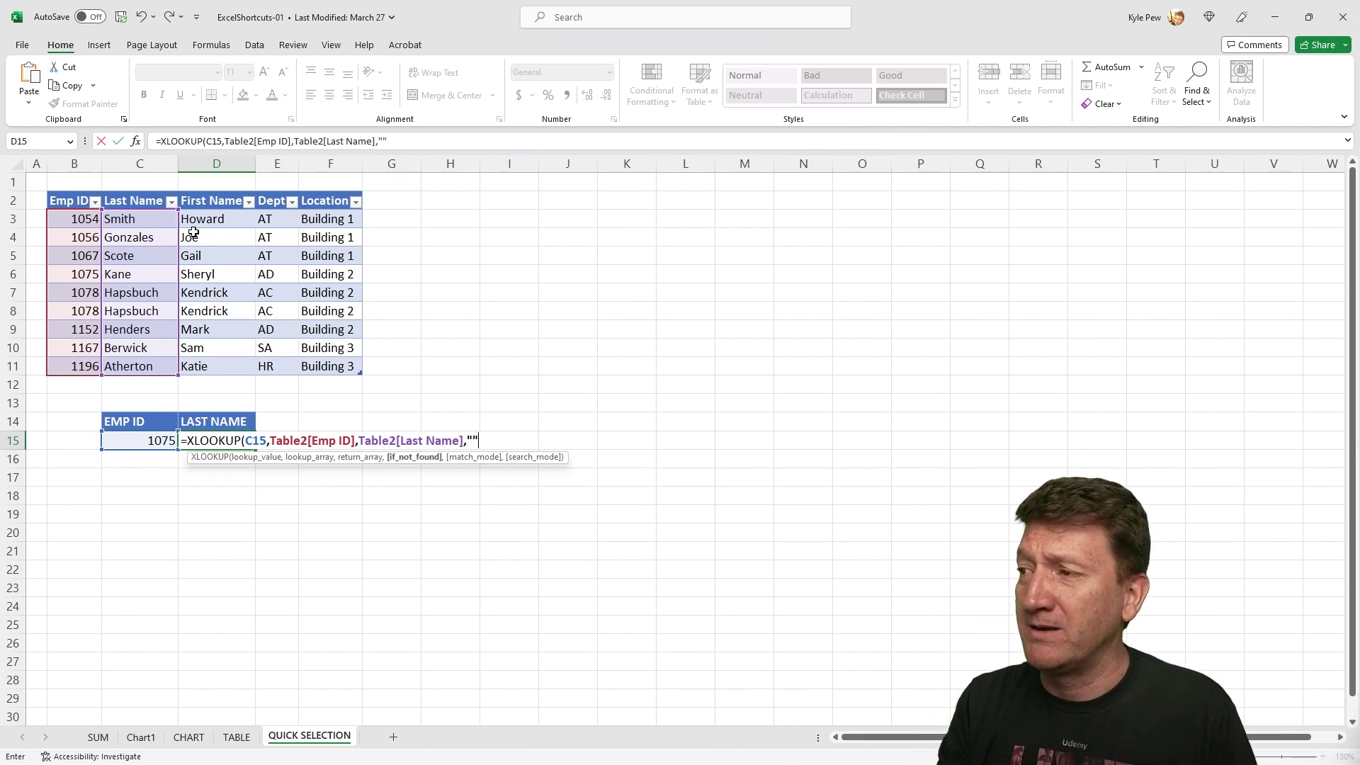
type(",")
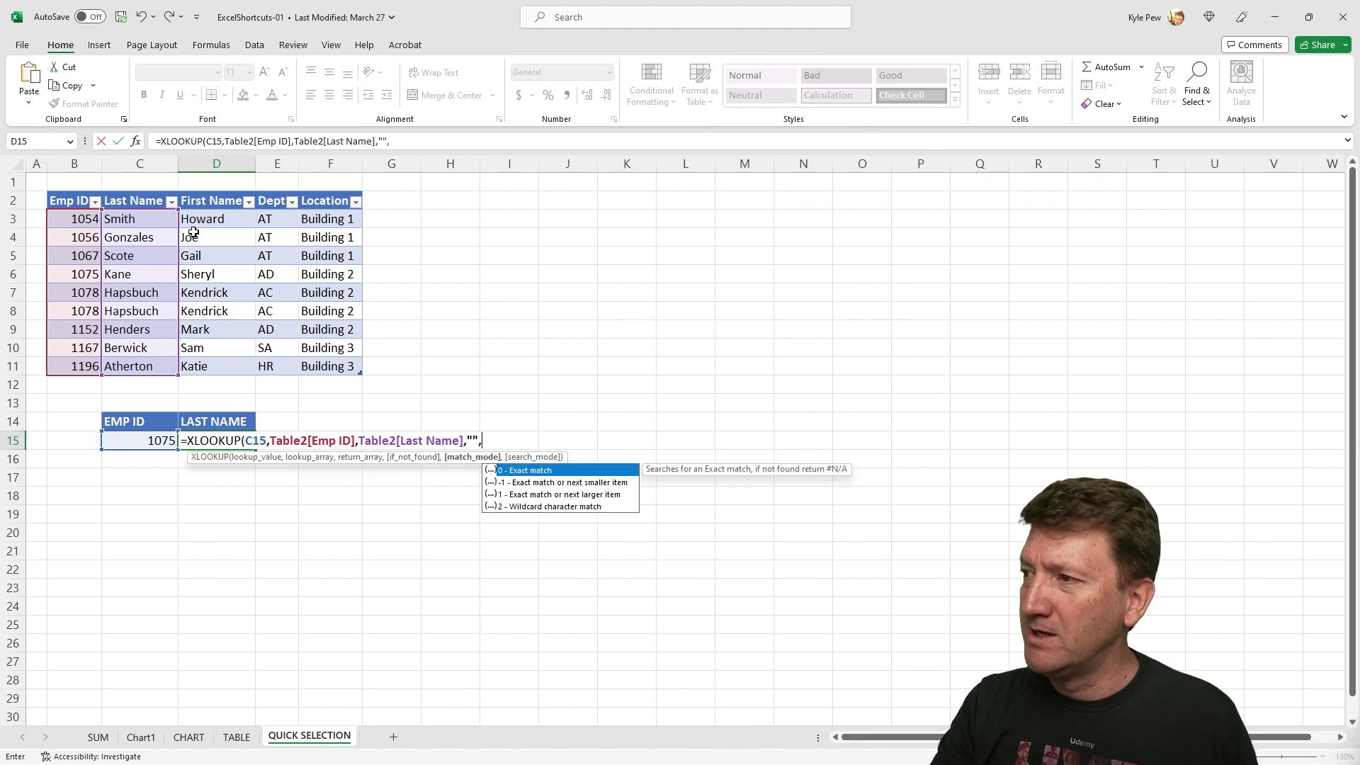
double_click(536, 471)
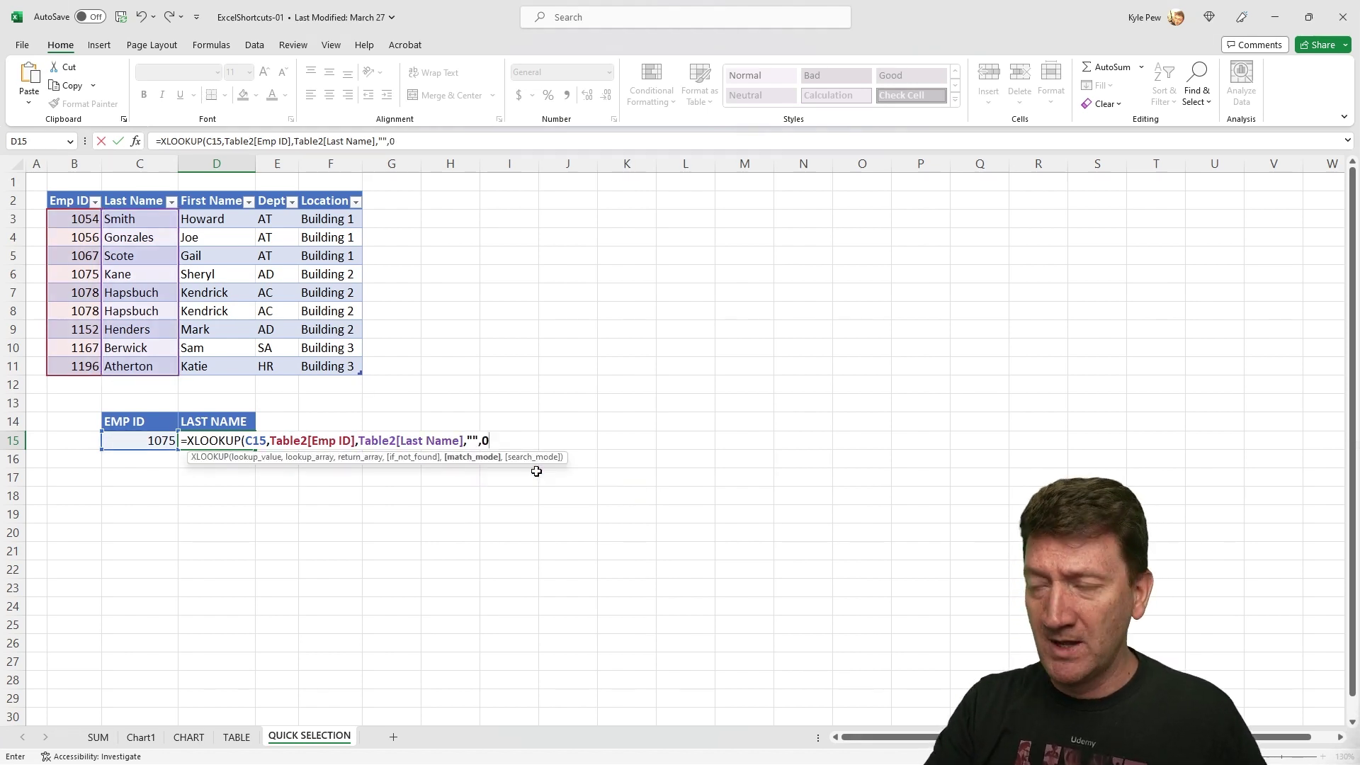
type(")")
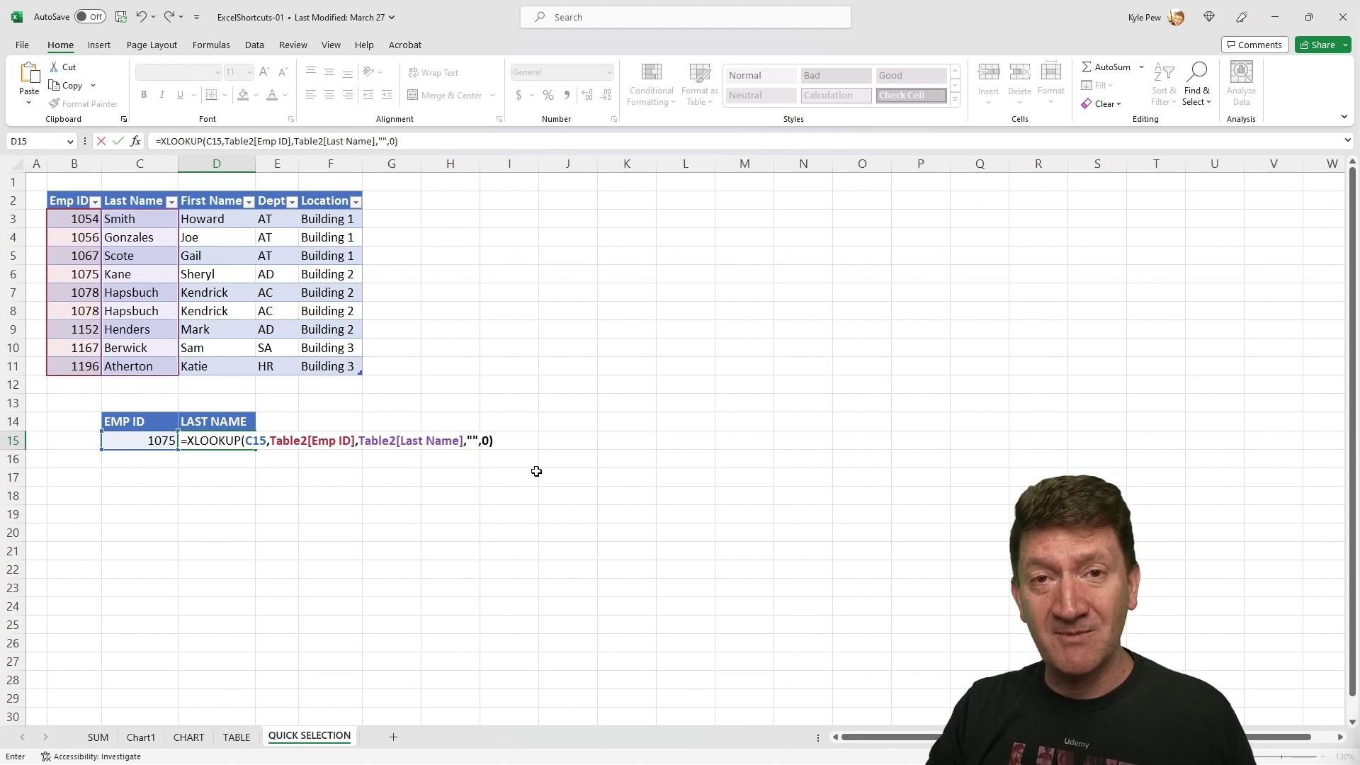
key("Return")
left_click(219, 440)
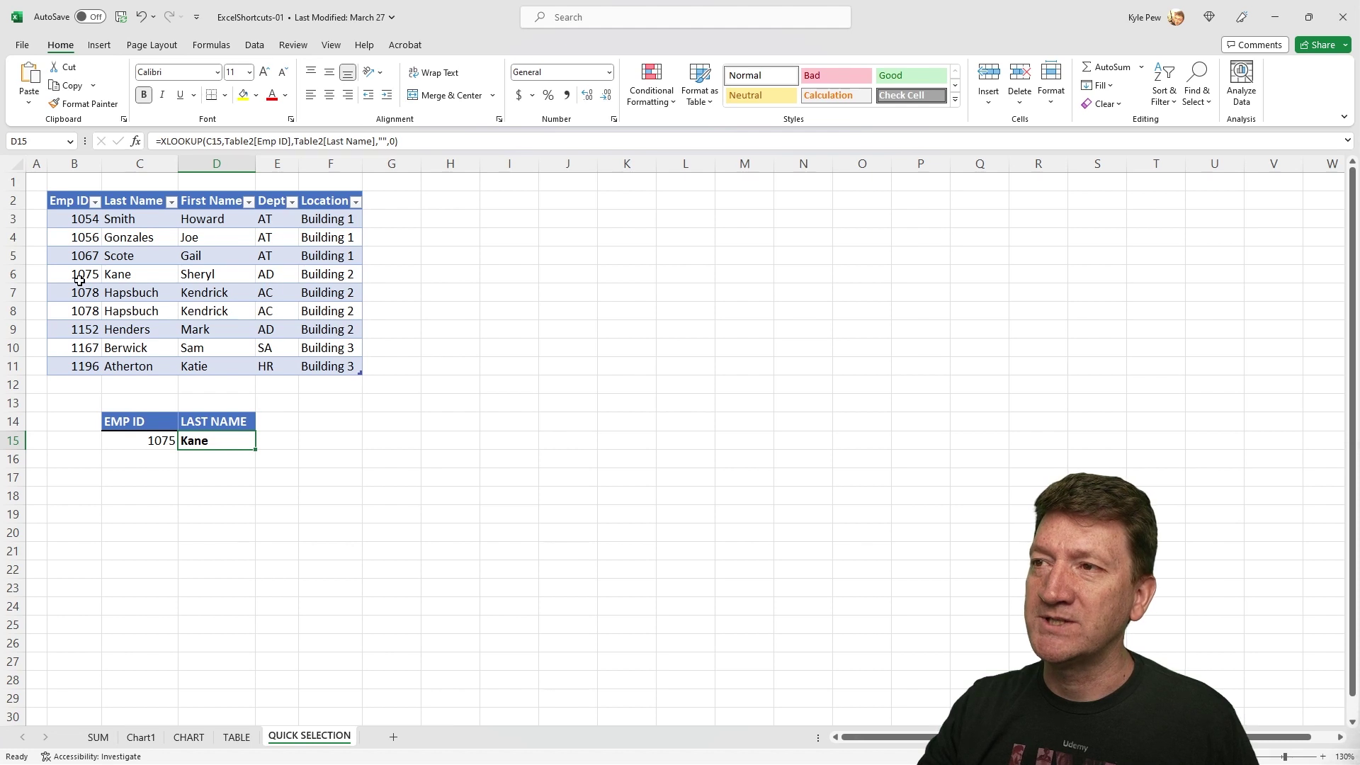
left_click(130, 276)
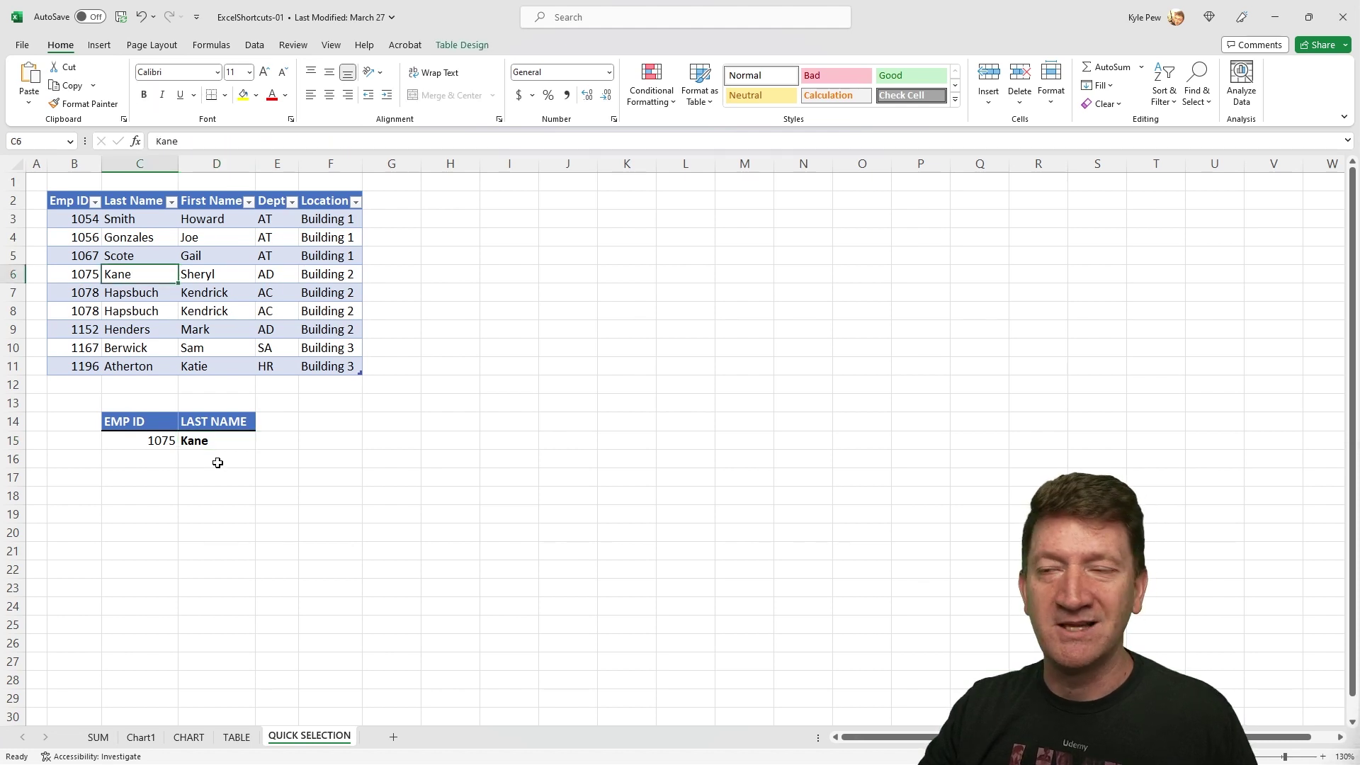
- Change the Emp ID in C15 to 1167 so D15 returns Berwick
left_click(173, 445)
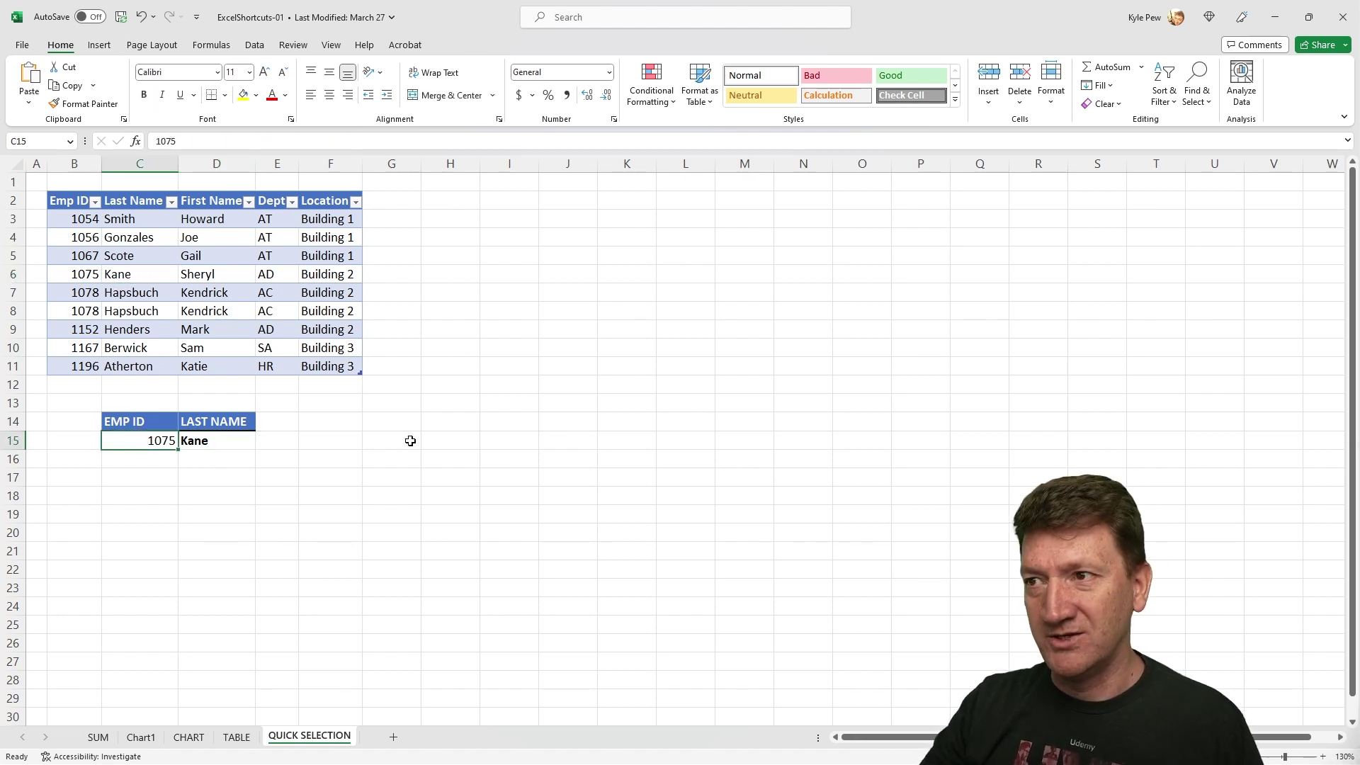
type("1167")
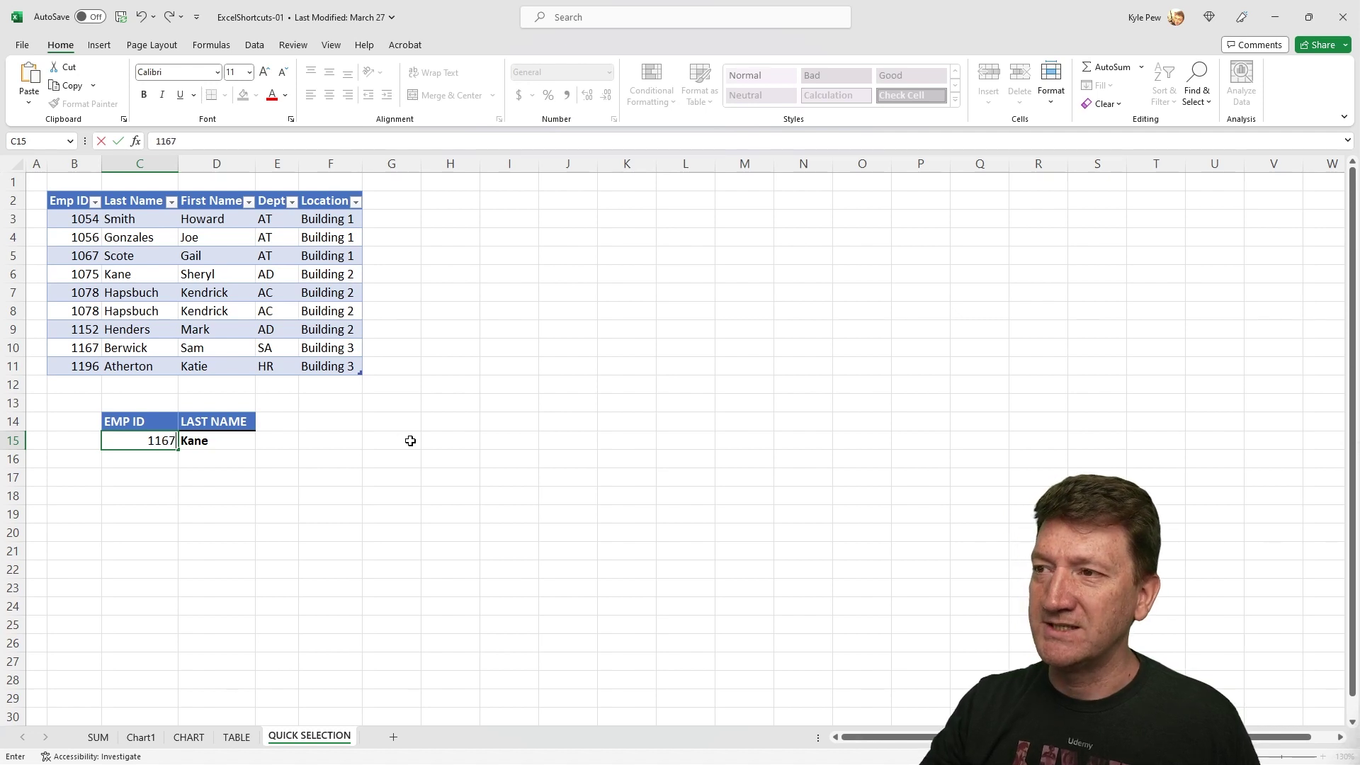
key("Return")
left_click(234, 442)
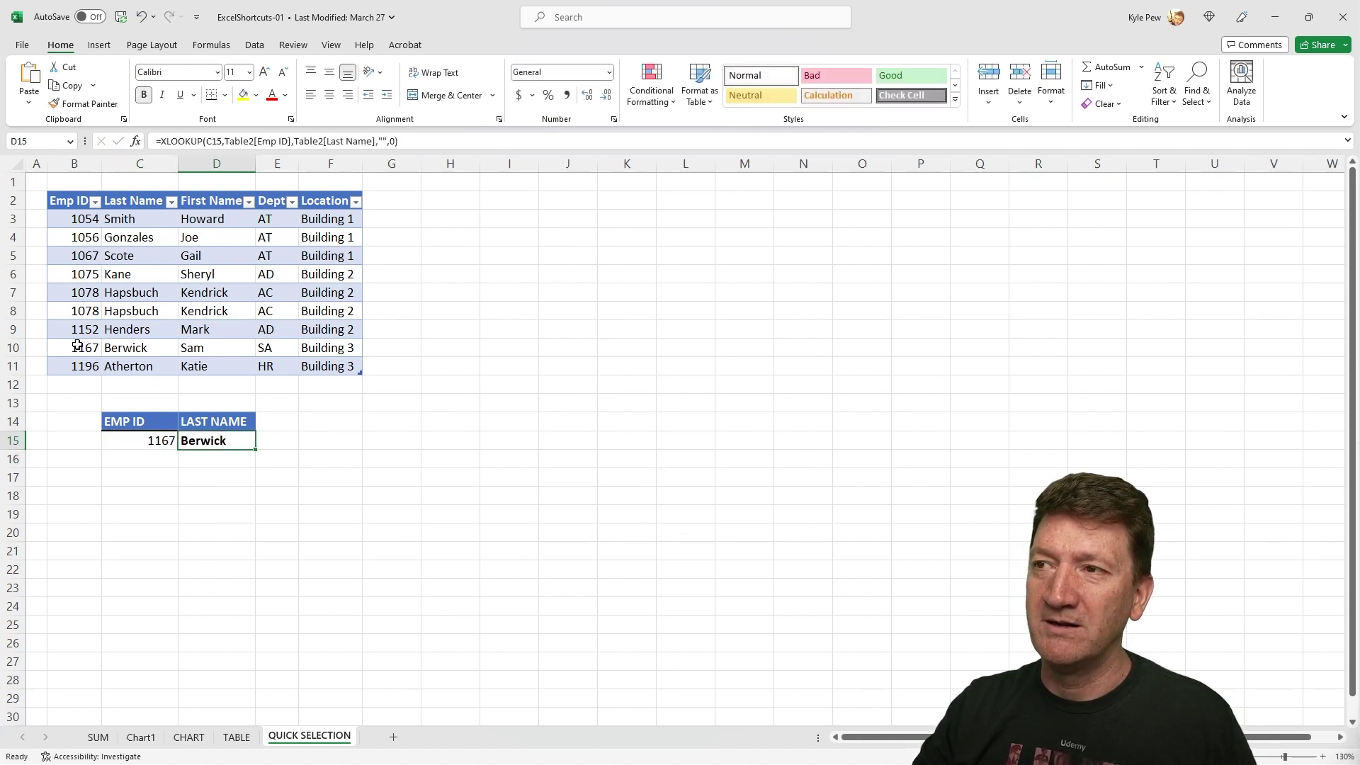